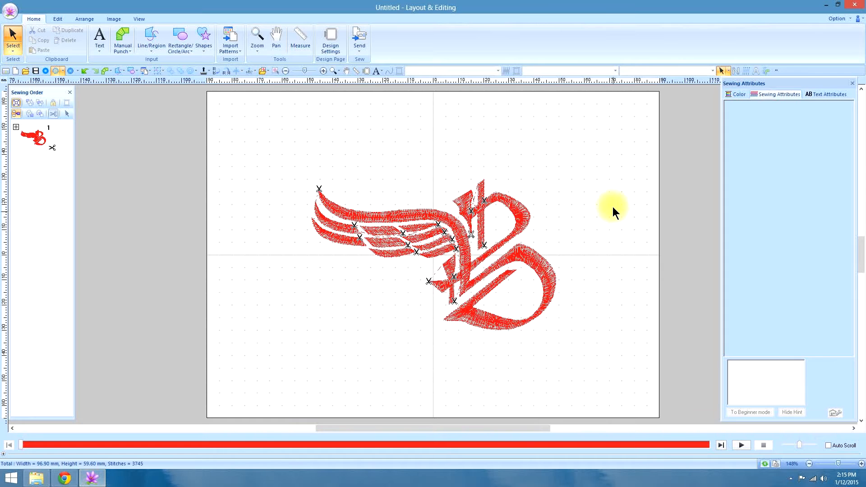
# Step: Check the minimum jump stitch length for thread trimming in the output page of the Design Settings, and close the settings
pyautogui.click(330, 32)
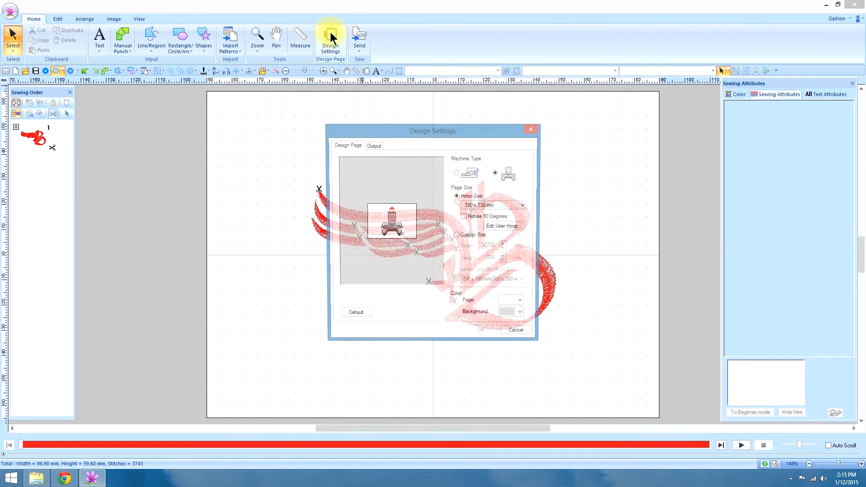
pyautogui.click(372, 146)
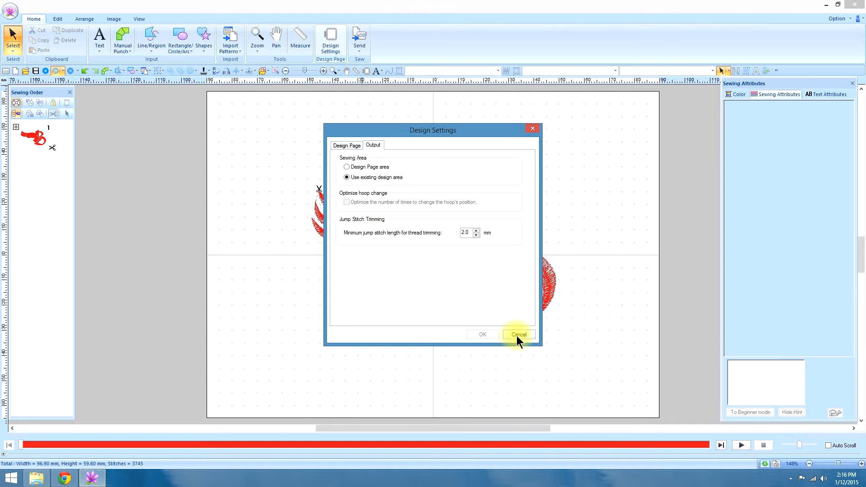
pyautogui.click(532, 129)
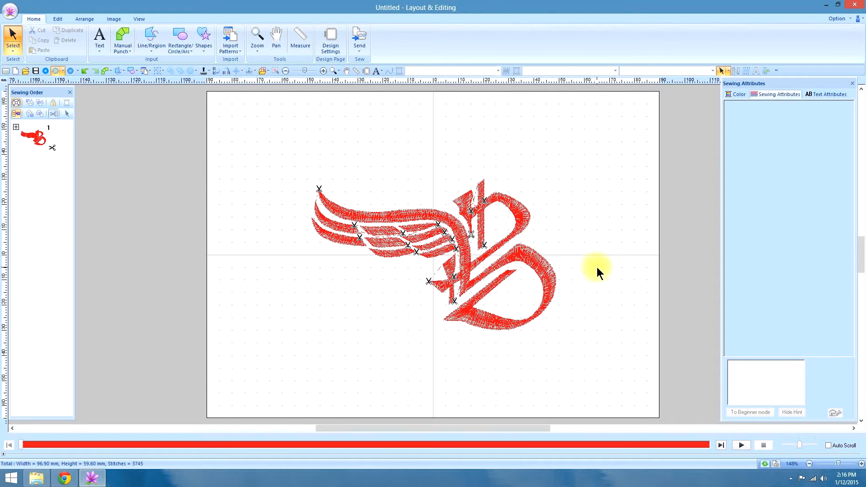
# Step: Select the winged B design, preview it in realistic view, and return to stitch view
pyautogui.click(548, 272)
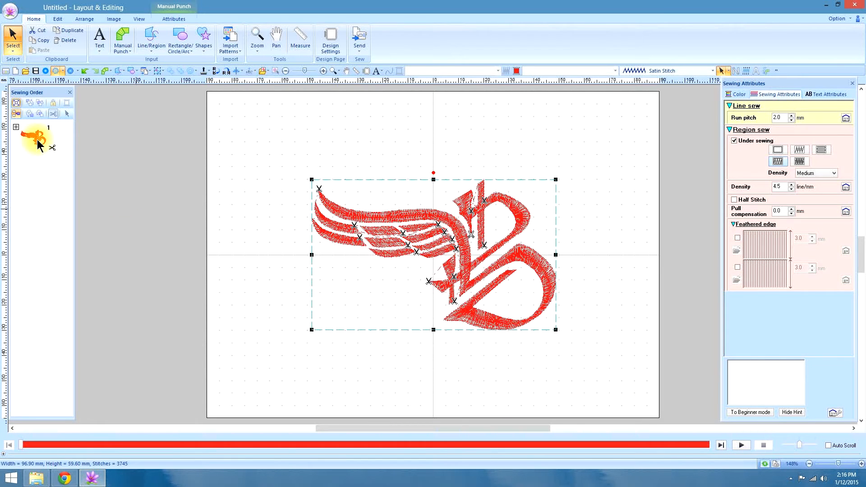
pyautogui.click(70, 70)
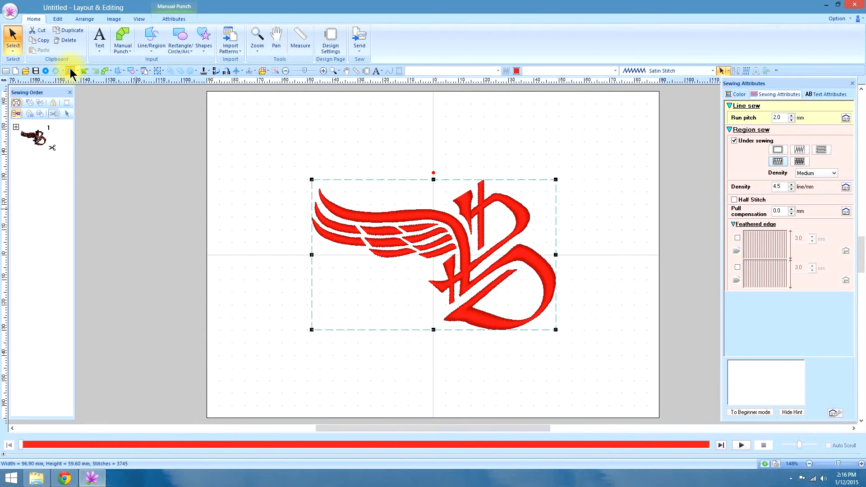
pyautogui.click(52, 71)
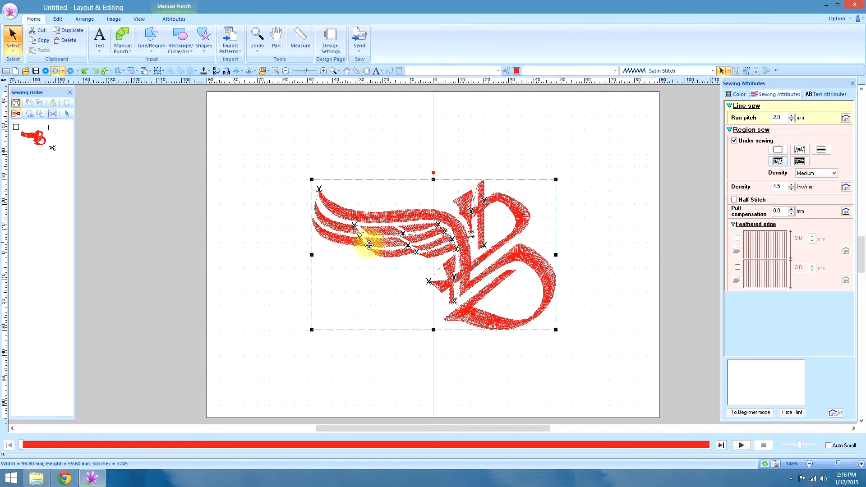
# Step: Ungroup the winged B design and select the piece that forms the lower bowl of the B
pyautogui.click(157, 71)
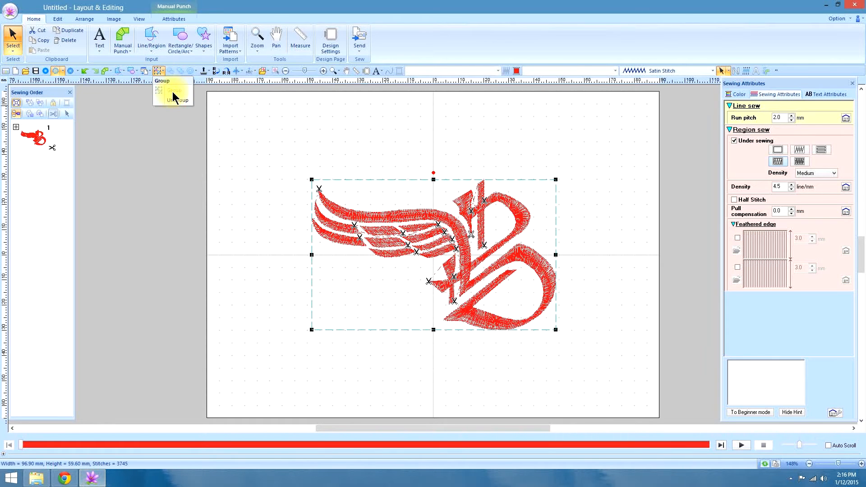
pyautogui.click(176, 100)
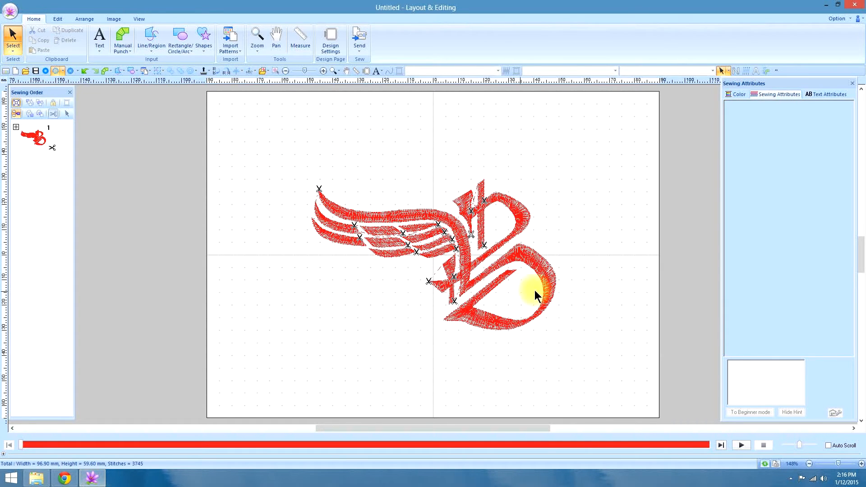
pyautogui.click(547, 278)
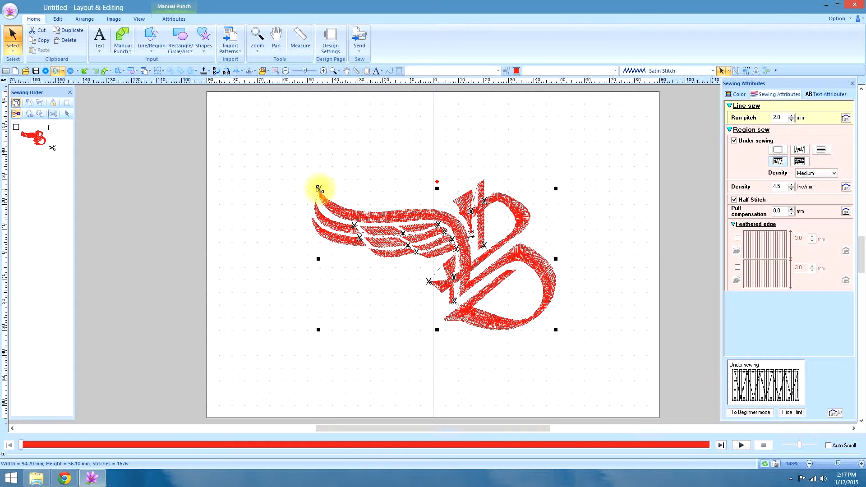
# Step: Select all parts of the winged B design, group them again, and clear the selection
pyautogui.click(386, 145)
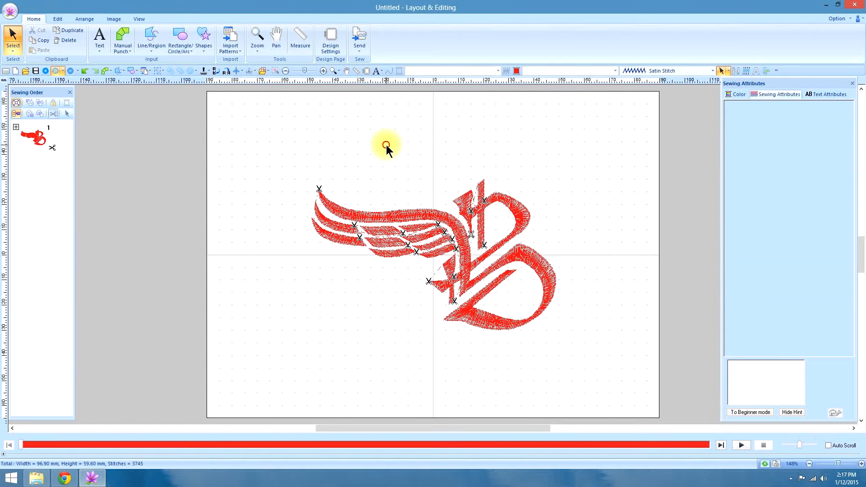
pyautogui.moveTo(300, 266); pyautogui.dragTo(638, 374)
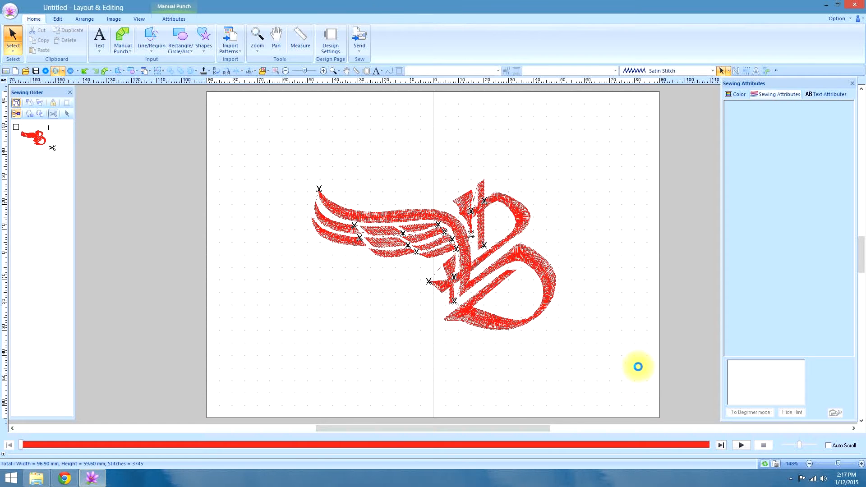
pyautogui.click(157, 72)
pyautogui.click(170, 90)
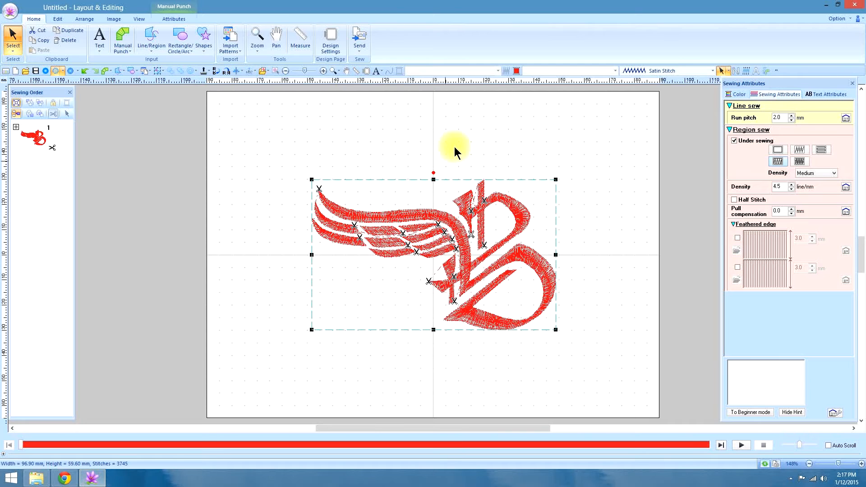
pyautogui.click(473, 145)
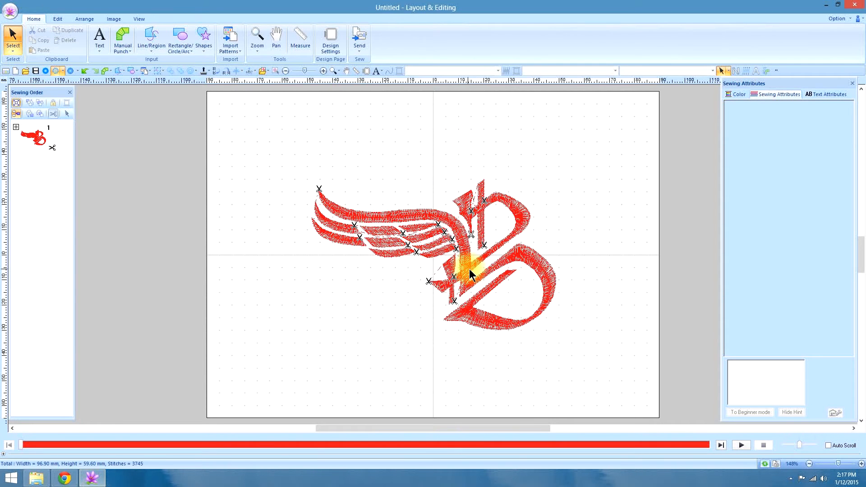
# Step: Begin a manual punch with a running stitch up the B's inner diagonal stroke, starting near its lower end
pyautogui.click(124, 39)
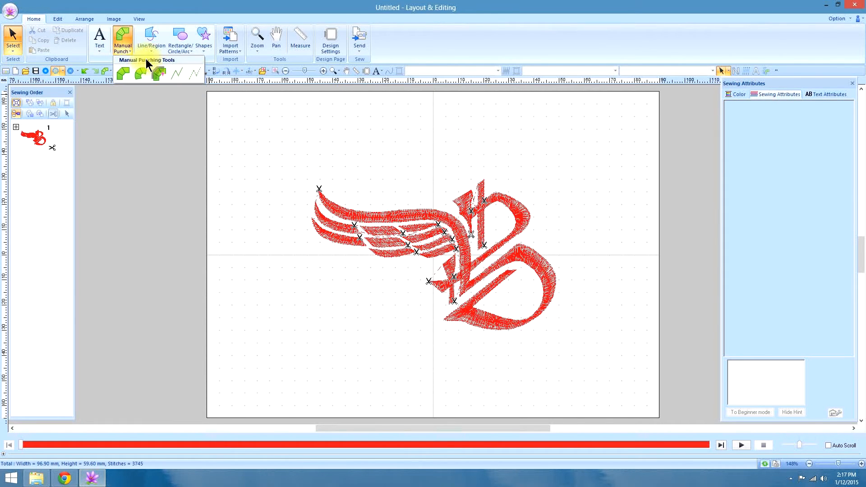
pyautogui.click(175, 73)
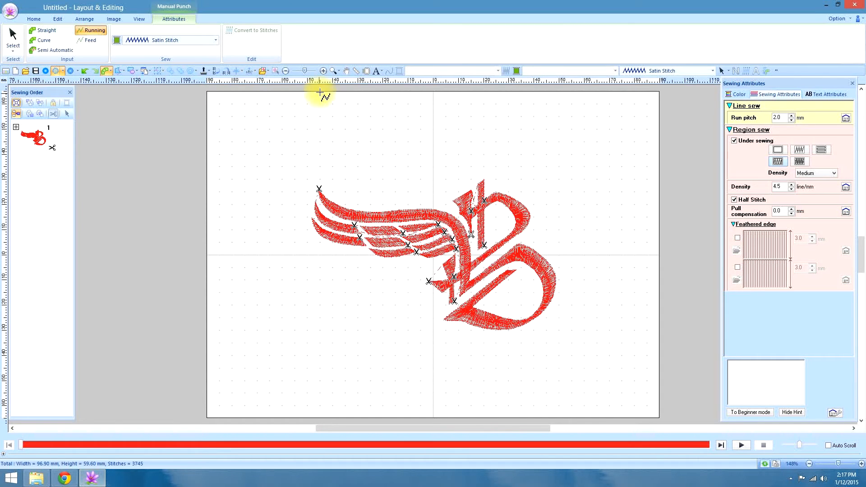
pyautogui.click(333, 71)
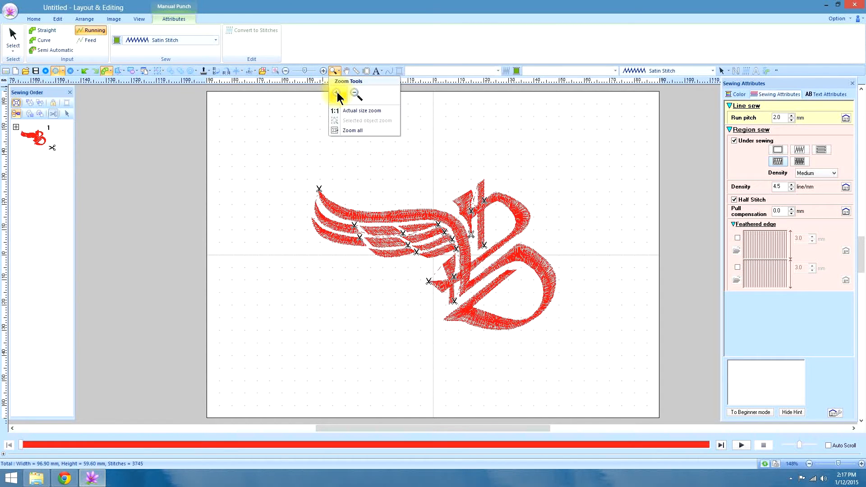
pyautogui.click(338, 89)
pyautogui.moveTo(435, 179); pyautogui.dragTo(590, 360)
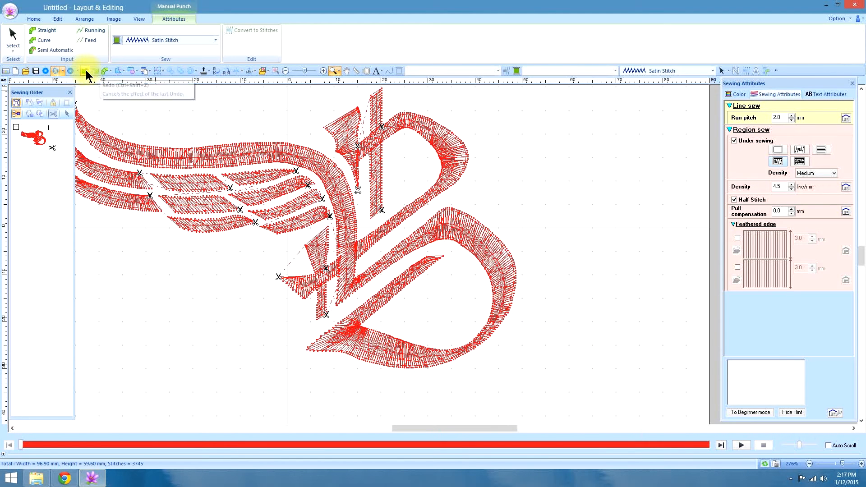
pyautogui.click(91, 30)
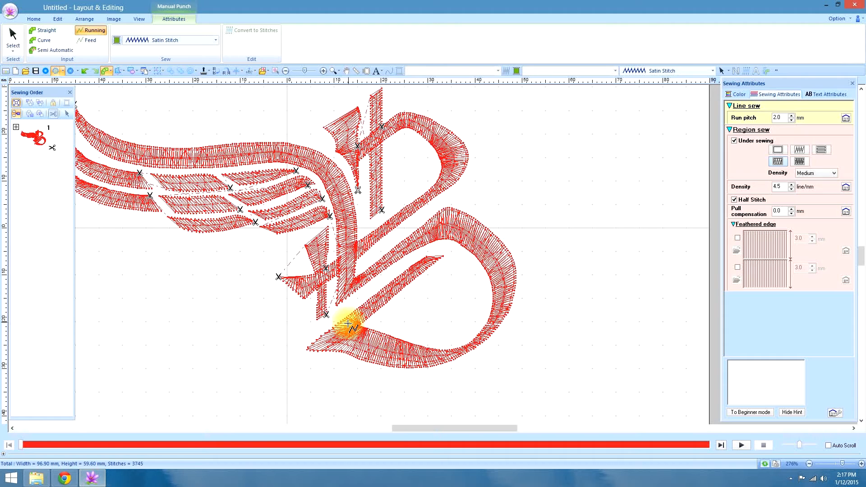
pyautogui.click(367, 308)
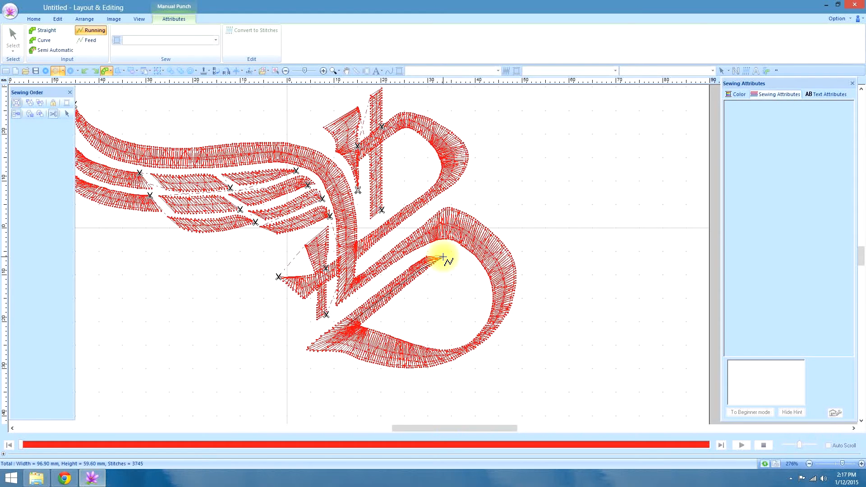
# Step: Punch a straight satin block from the tip of the B's inner diagonal stroke down to its lower end
pyautogui.press('z')
pyautogui.click(426, 257)
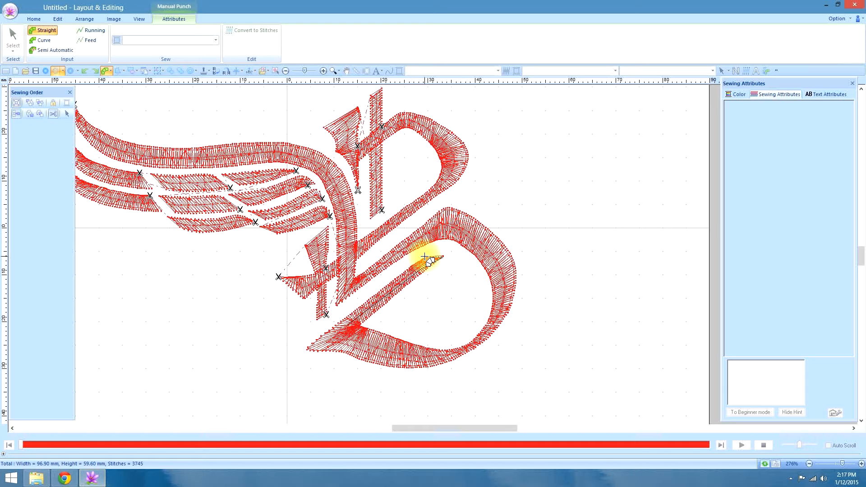
pyautogui.click(425, 257)
pyautogui.click(338, 323)
pyautogui.click(365, 331)
# Step: Continue with straight blocks into and around the pointed lower-left corner of the B, up to the start of the bowl
pyautogui.click(341, 338)
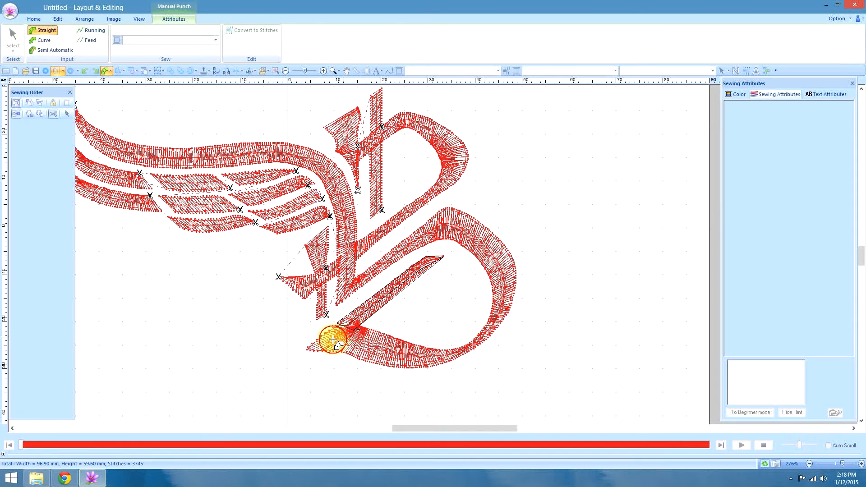
pyautogui.click(312, 346)
pyautogui.click(365, 330)
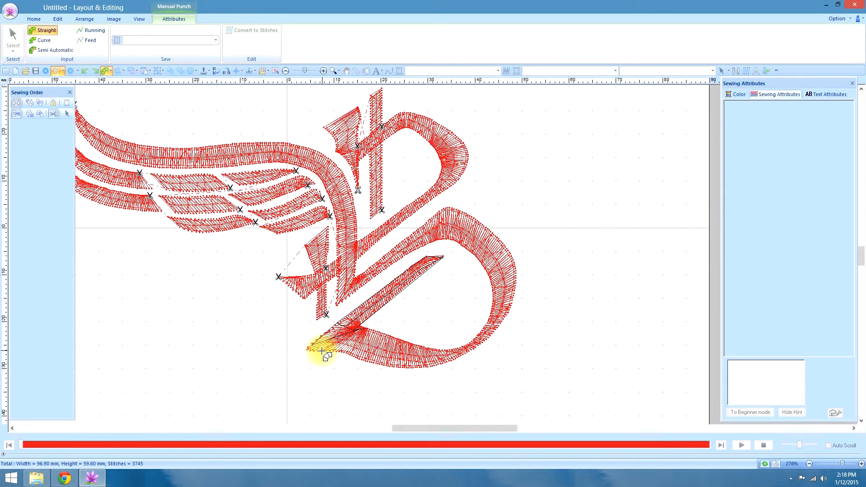
pyautogui.click(319, 351)
pyautogui.click(375, 331)
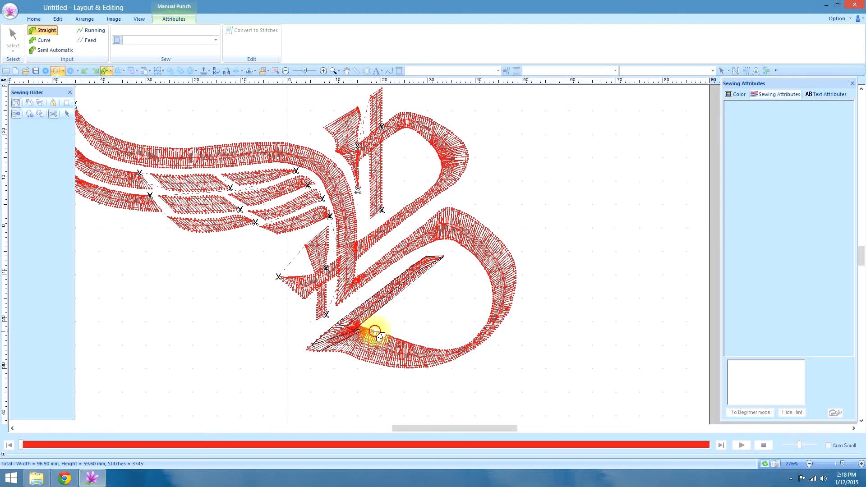
pyautogui.click(347, 352)
# Step: Punch curved blocks along the underside of the B's lower bowl to the narrow section at its lower right
pyautogui.press('x')
pyautogui.click(382, 334)
pyautogui.click(380, 364)
pyautogui.click(421, 367)
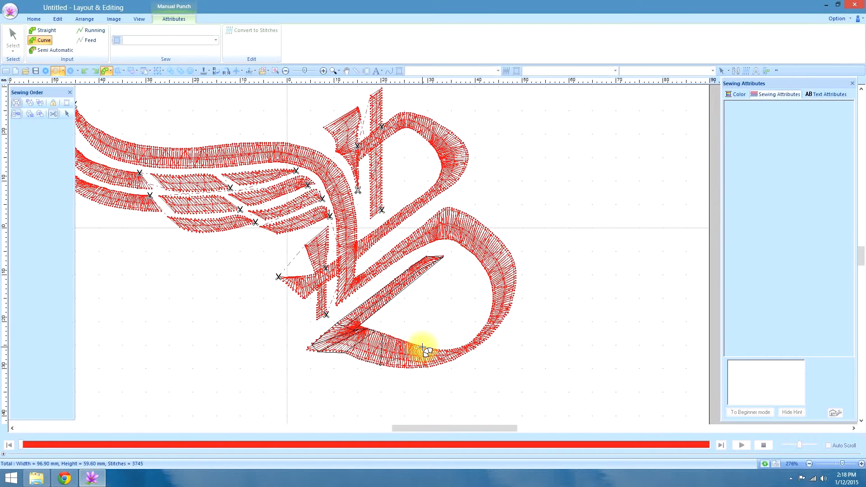
pyautogui.click(469, 350)
pyautogui.click(469, 352)
# Step: Continue the curved blocks up the right side of the B's lower bowl to the peak at its top
pyautogui.click(485, 326)
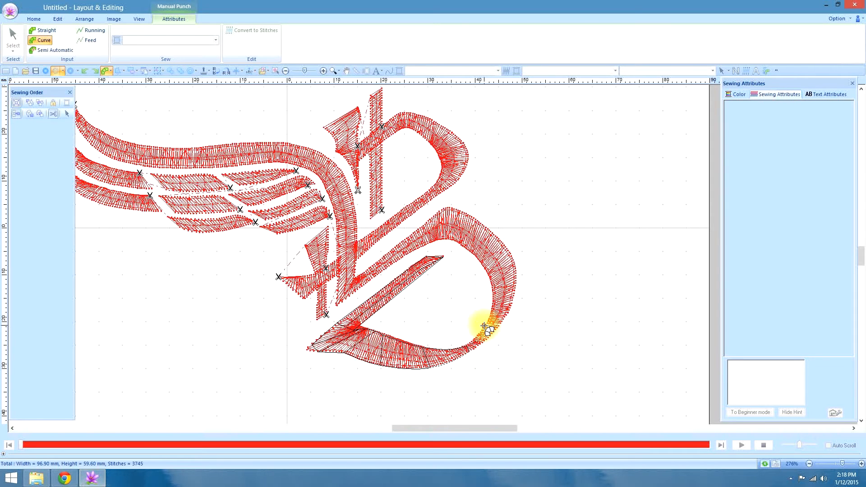
pyautogui.click(497, 326)
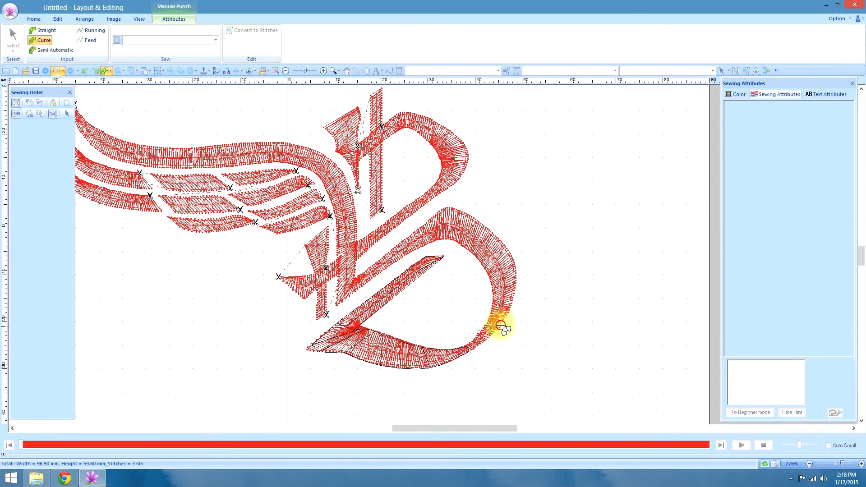
pyautogui.click(519, 287)
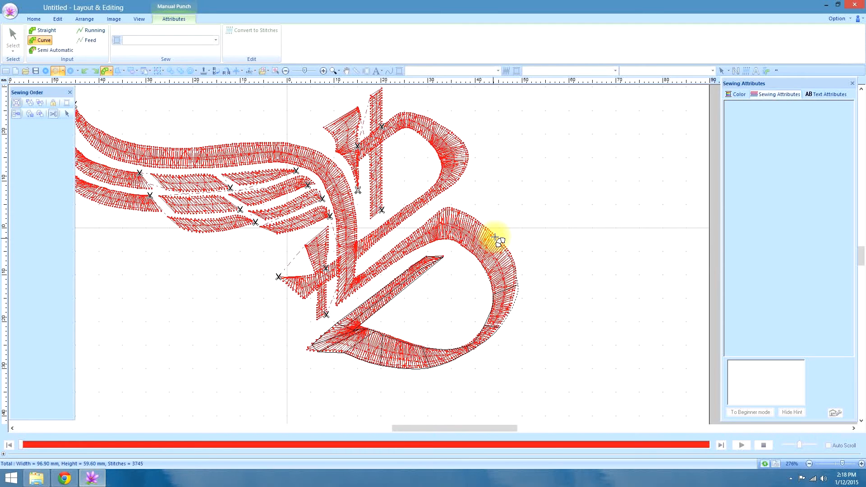
pyautogui.click(496, 236)
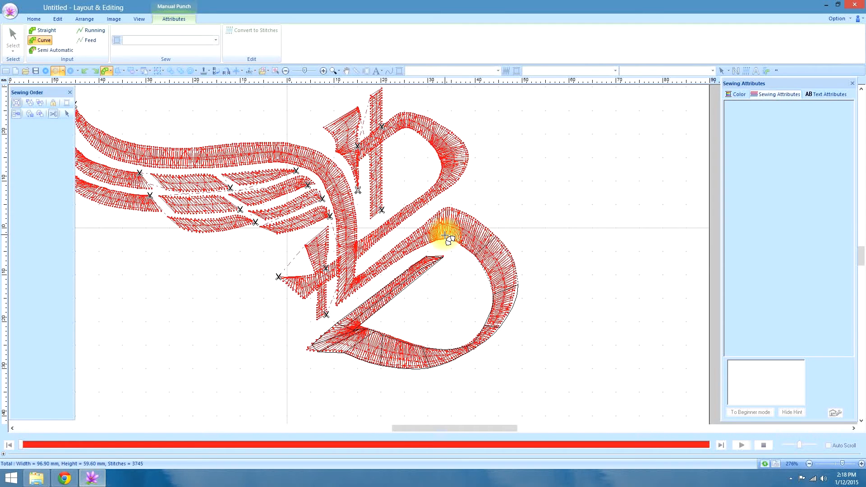
pyautogui.click(446, 207)
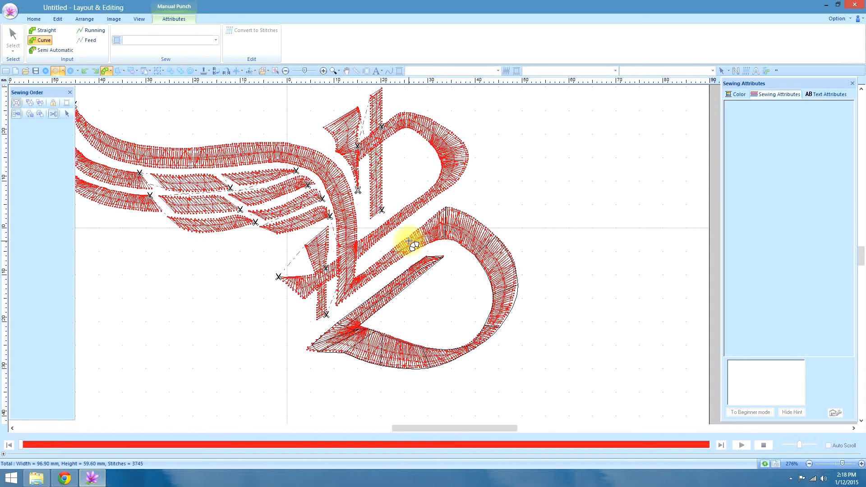
# Step: Punch the upper arm of the lower bowl from its peak down to the vertical stem, alternating straight and curved blocks
pyautogui.press('space')
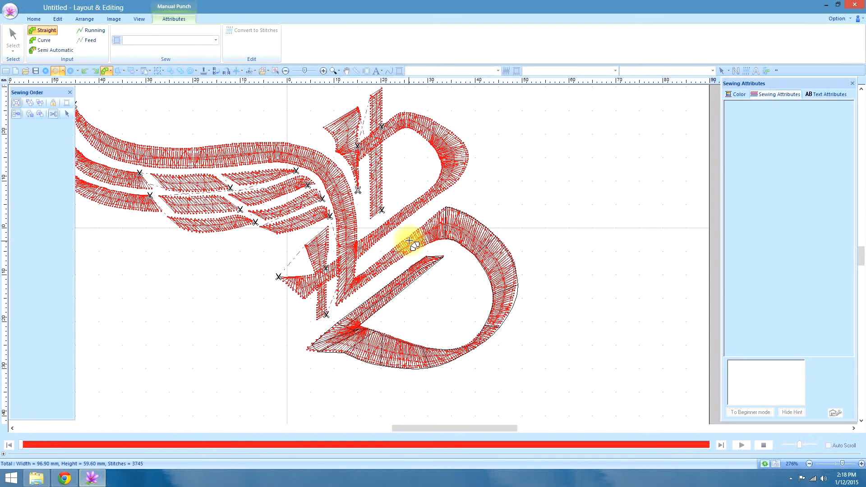
pyautogui.click(426, 222)
pyautogui.press('space')
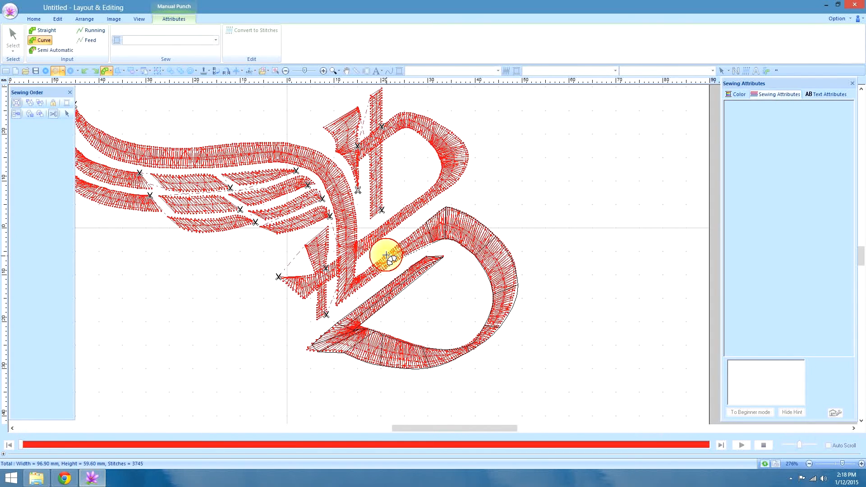
pyautogui.click(359, 276)
pyautogui.press('space')
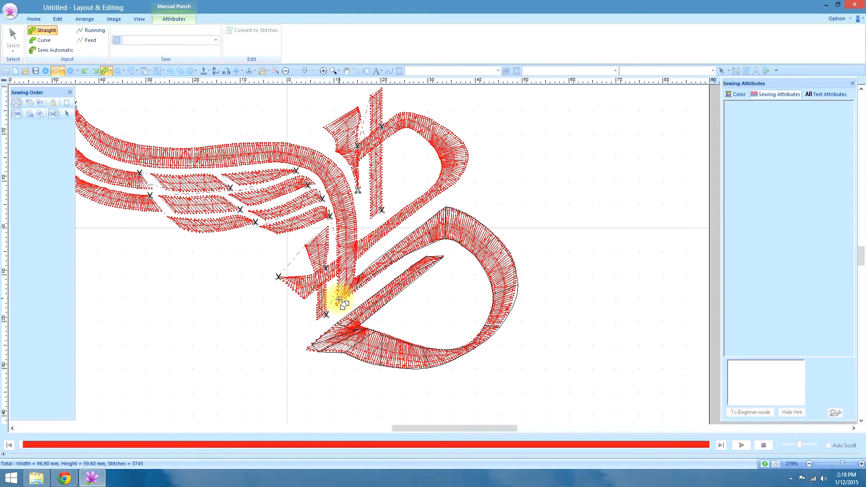
pyautogui.click(351, 283)
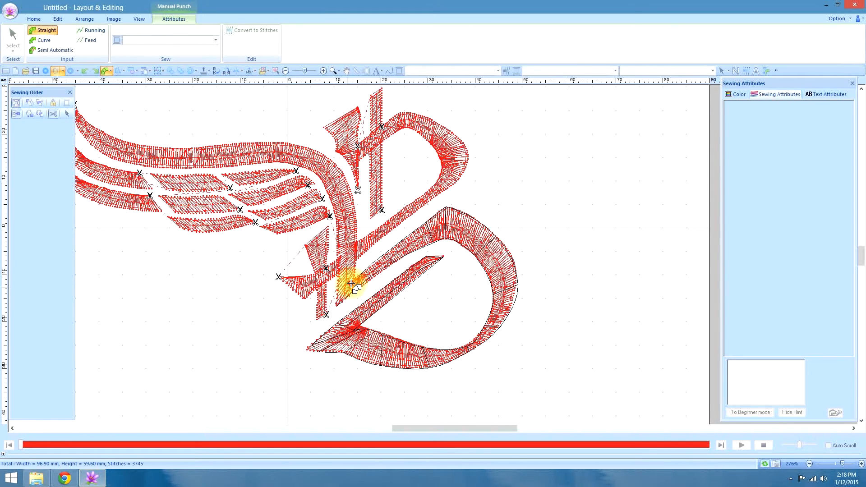
# Step: Add a running stitch from the stem across to the small lower cross and down its vertical bar, and switch to straight blocks
pyautogui.press('v')
pyautogui.click(356, 260)
pyautogui.click(322, 273)
pyautogui.click(320, 316)
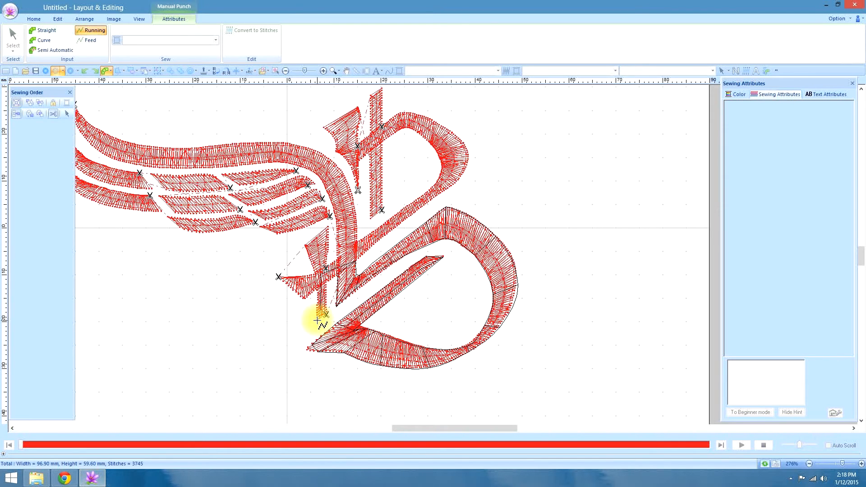
pyautogui.press('v')
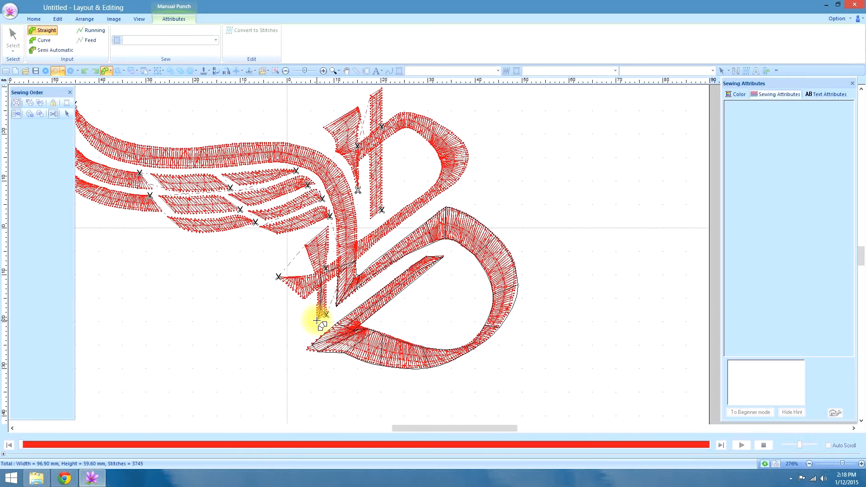
# Step: Punch straight blocks over the lower and upper parts of the small lower cross's vertical bar, joined by a running stitch
pyautogui.click(326, 314)
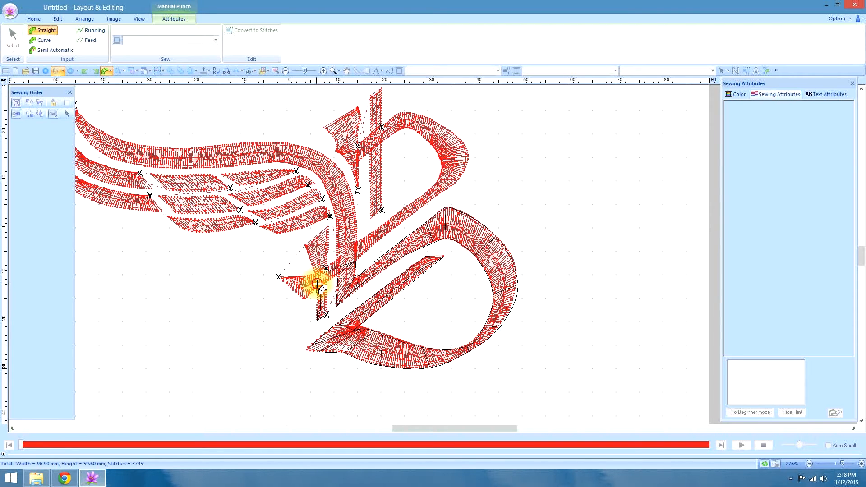
pyautogui.press('v')
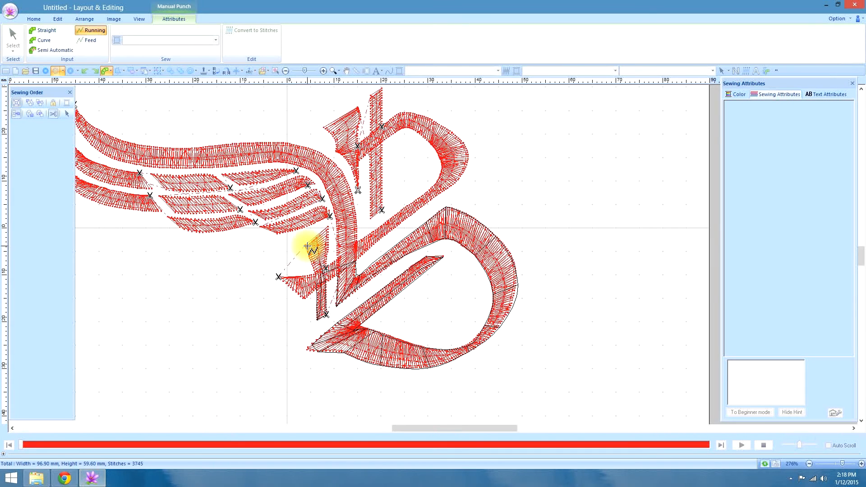
pyautogui.press('z')
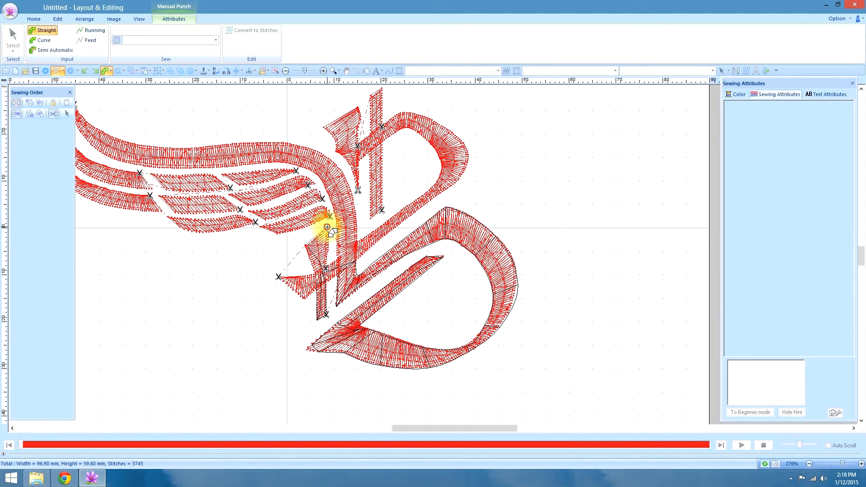
pyautogui.click(327, 227)
pyautogui.click(317, 273)
pyautogui.click(326, 270)
pyautogui.press('x')
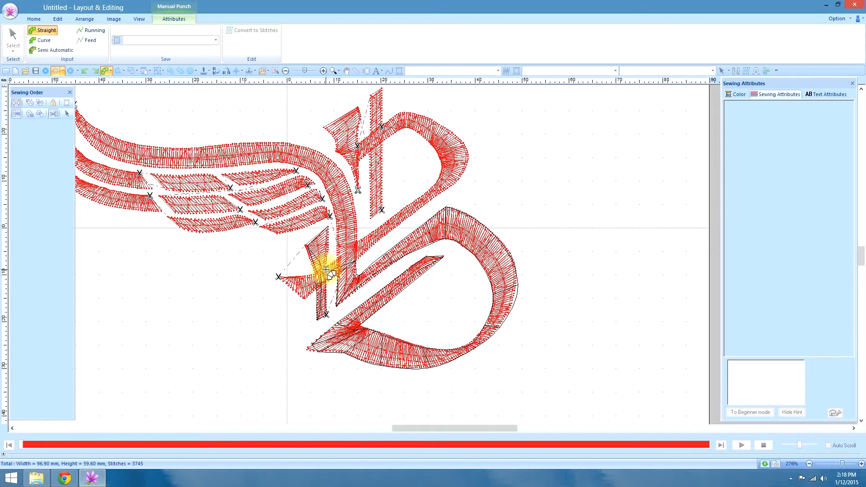
# Step: Add a running stitch to the outer tip of the small lower cross's horizontal bar and punch straight blocks back to the stem
pyautogui.press('z')
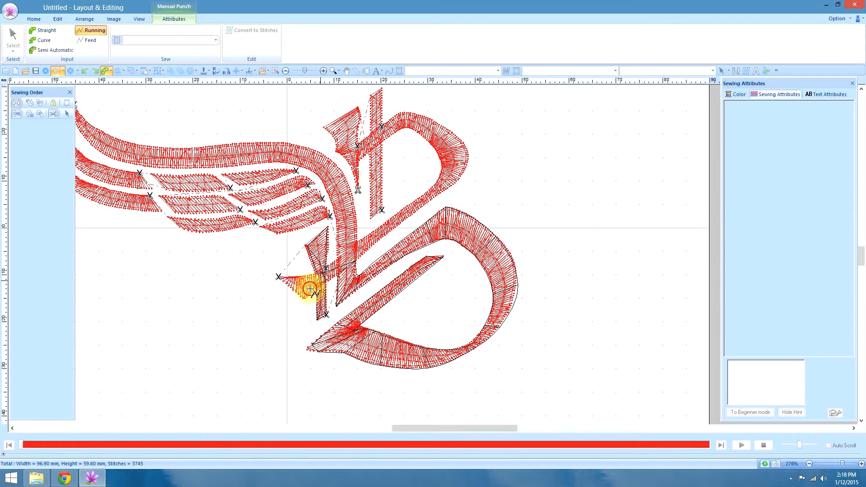
pyautogui.click(279, 275)
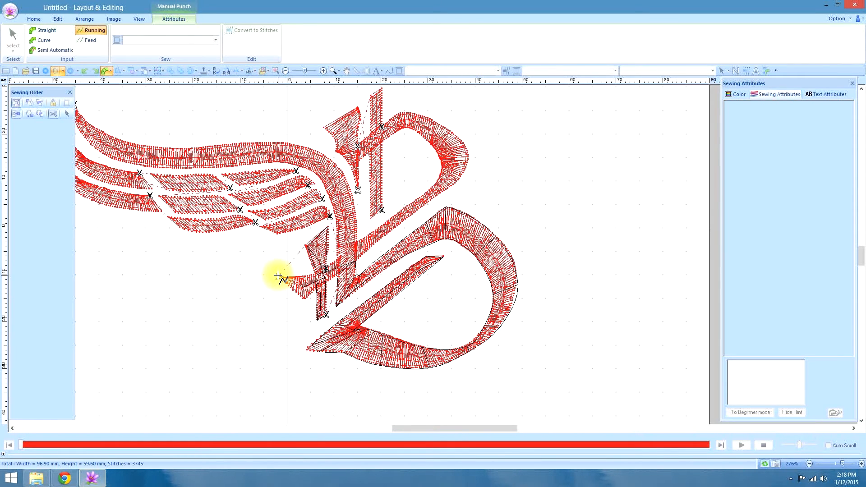
pyautogui.press('z')
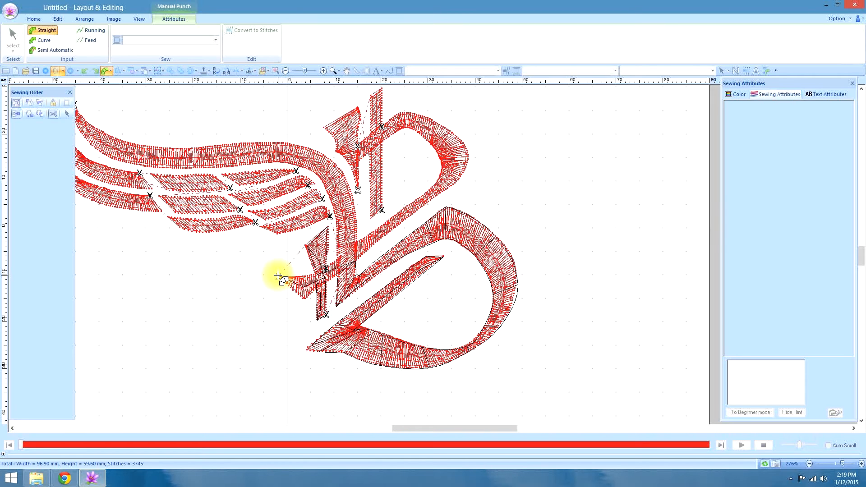
pyautogui.click(288, 277)
pyautogui.click(293, 288)
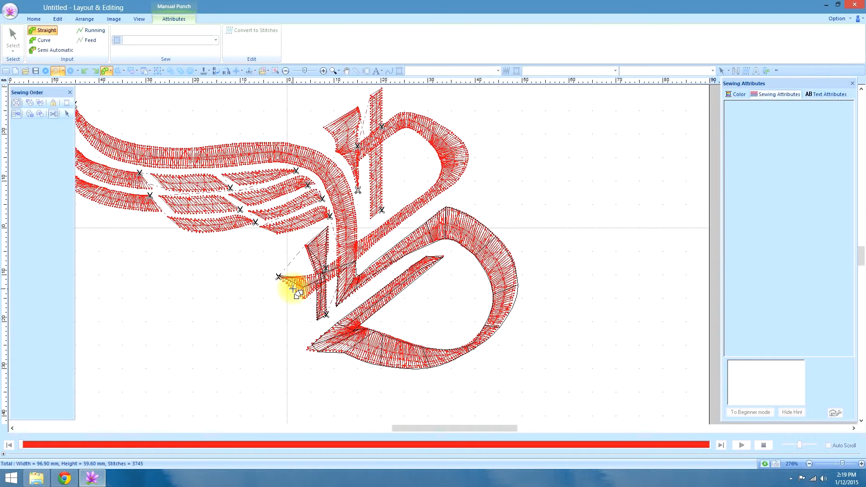
pyautogui.click(305, 277)
pyautogui.click(307, 299)
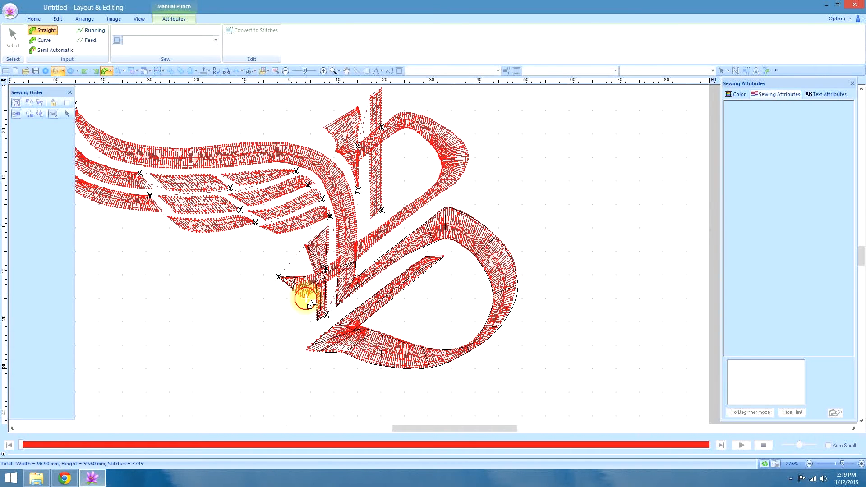
pyautogui.click(329, 266)
pyautogui.click(338, 255)
pyautogui.click(342, 272)
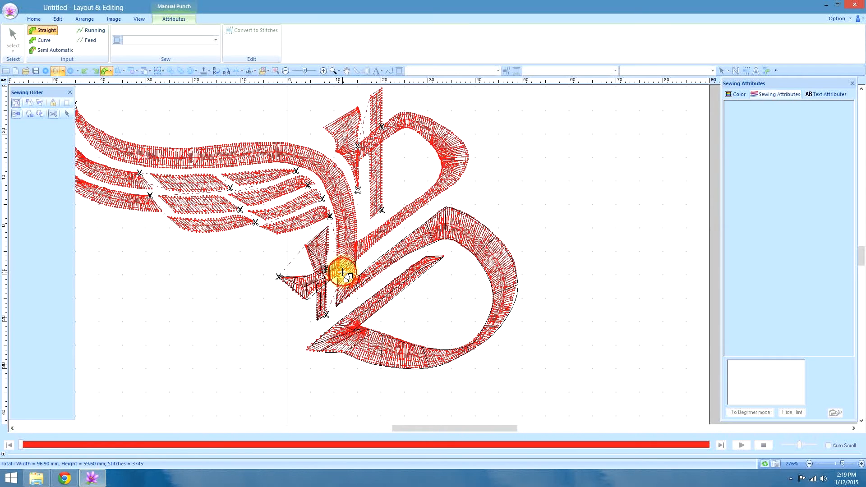
# Step: Add a running stitch from the stem around the B's upper bowl and down to the foot of the tall vertical bar
pyautogui.press('v')
pyautogui.click(347, 258)
pyautogui.click(384, 224)
pyautogui.click(440, 185)
pyautogui.click(450, 168)
pyautogui.click(419, 129)
pyautogui.click(395, 123)
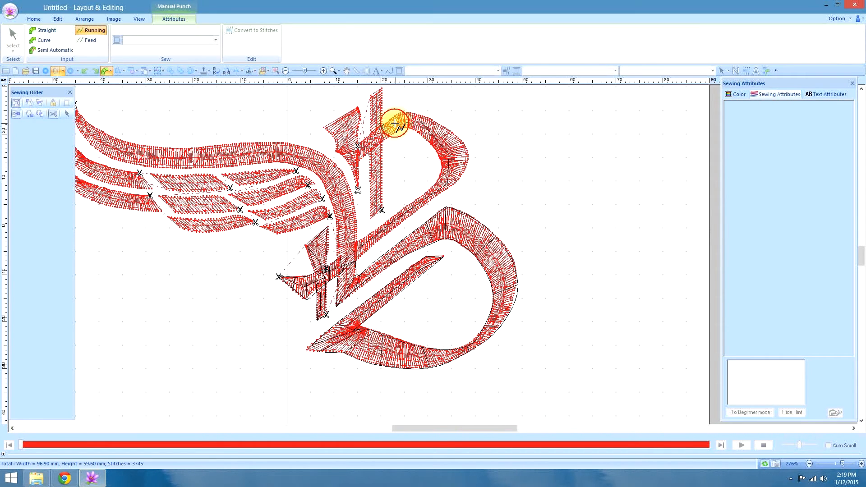
pyautogui.click(370, 136)
pyautogui.click(376, 209)
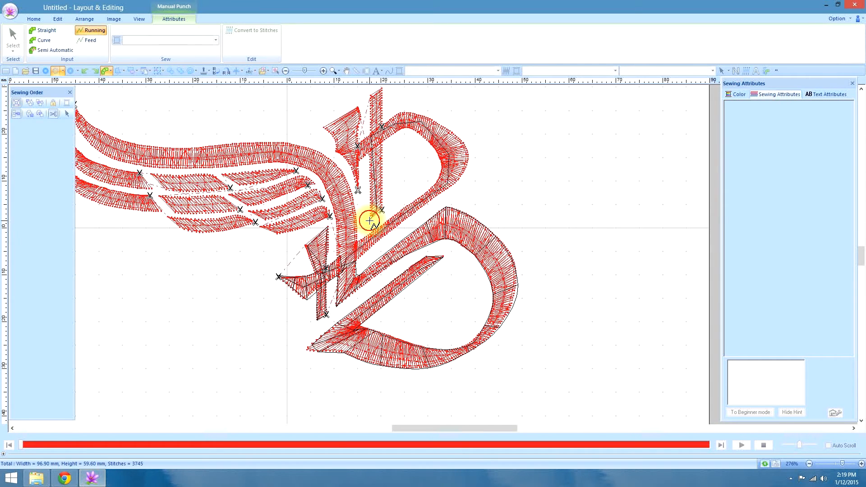
# Step: Punch the tall vertical bar in straight blocks below and above the upper bowl, joined by a running stitch to its top
pyautogui.press('z')
pyautogui.click(383, 210)
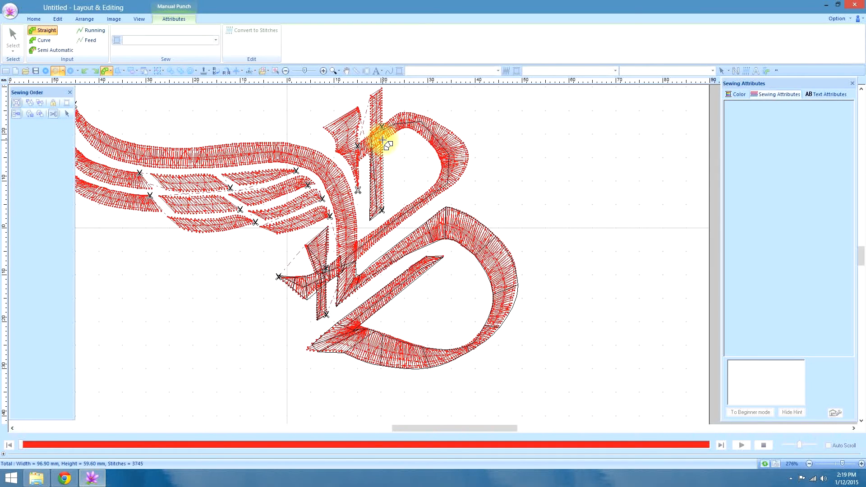
pyautogui.press('z')
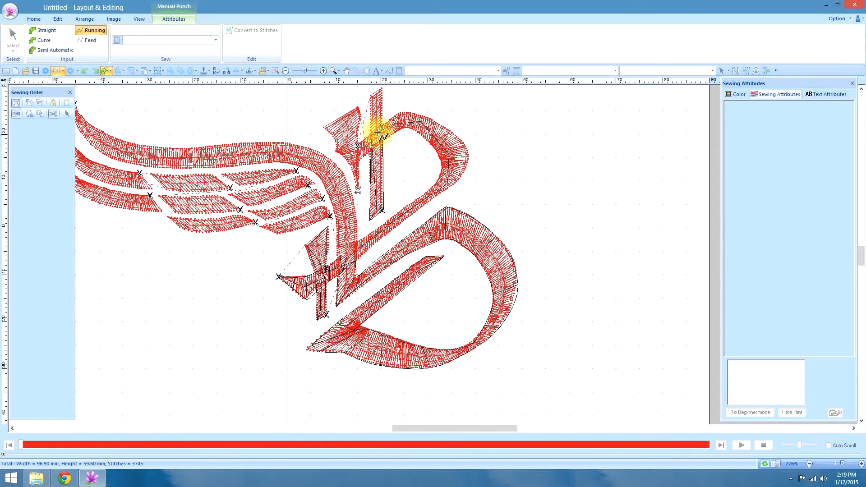
pyautogui.click(374, 94)
pyautogui.press('z')
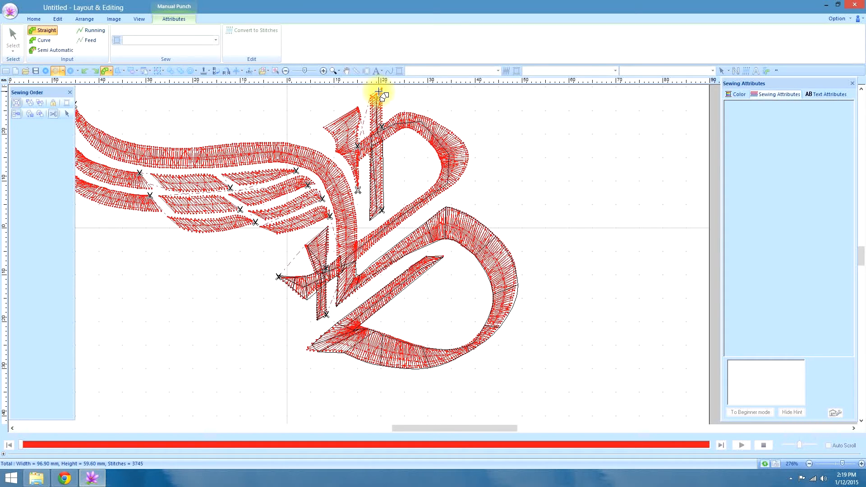
pyautogui.click(371, 95)
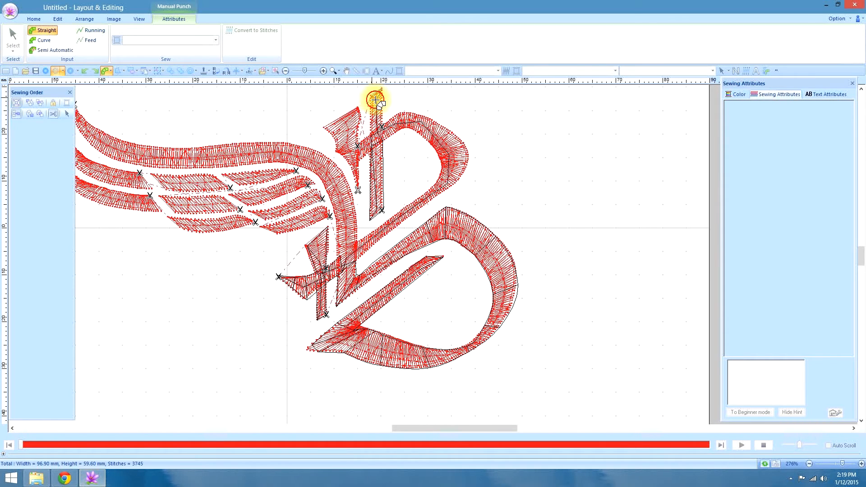
pyautogui.click(383, 128)
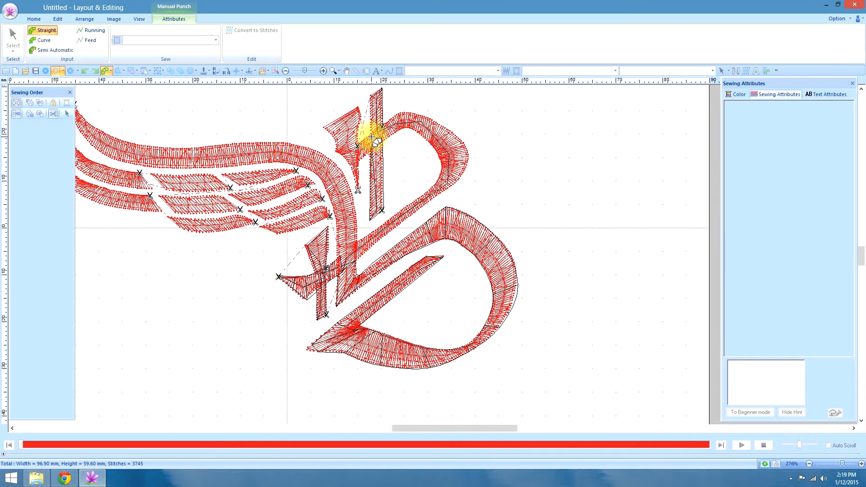
# Step: Add a running stitch to the tip of the spike beside the tall vertical bar and punch the spike upward in straight blocks
pyautogui.press('z')
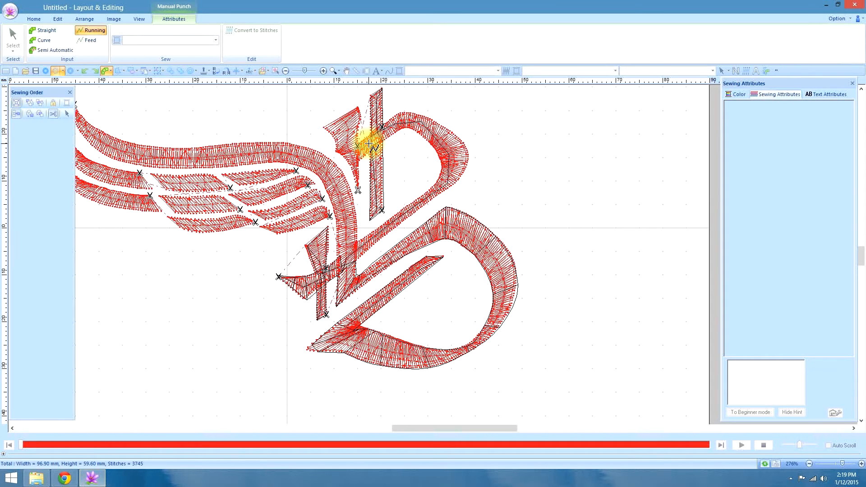
pyautogui.click(348, 155)
pyautogui.click(357, 186)
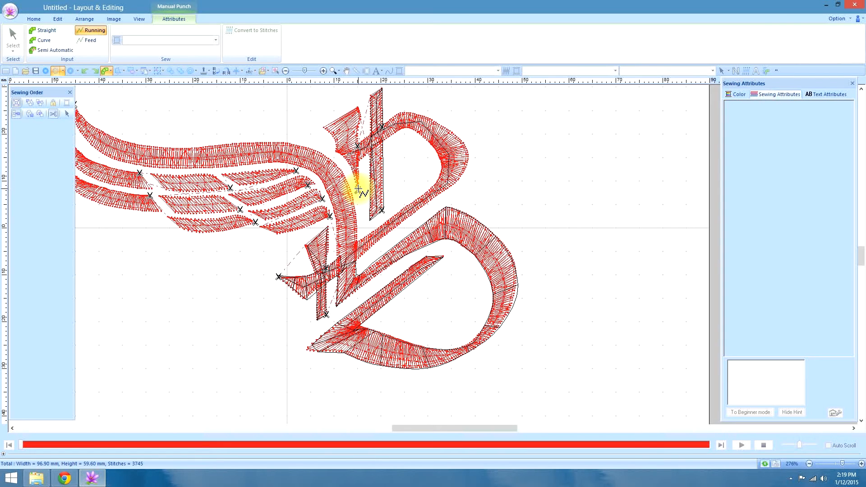
pyautogui.press('z')
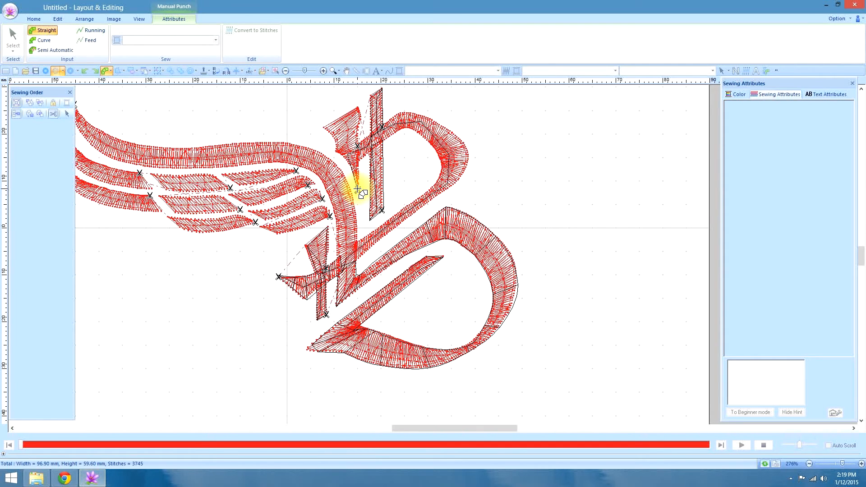
pyautogui.click(348, 155)
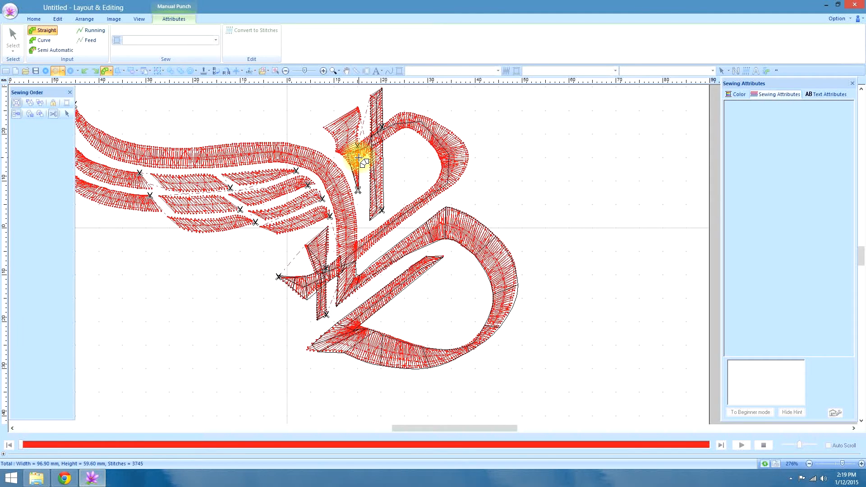
# Step: Add a running stitch to the outer corner of the flared piece above the spike and punch it down in straight blocks
pyautogui.press('v')
pyautogui.click(343, 144)
pyautogui.click(333, 131)
pyautogui.click(370, 145)
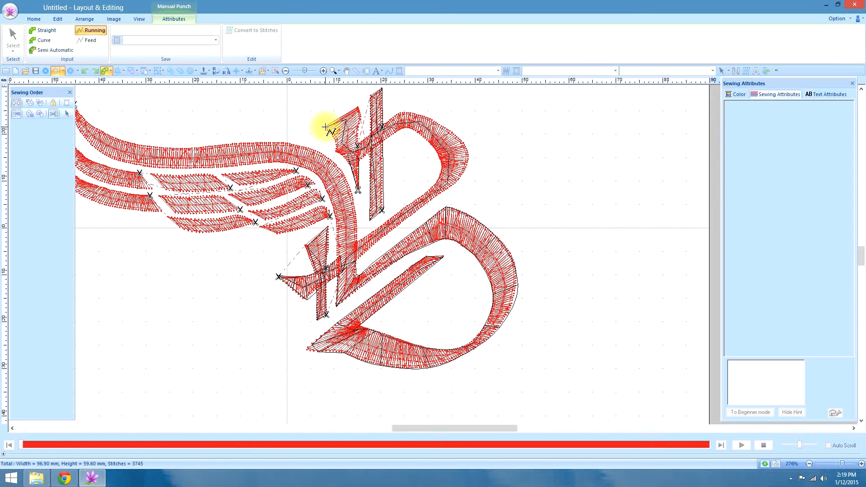
pyautogui.press('z')
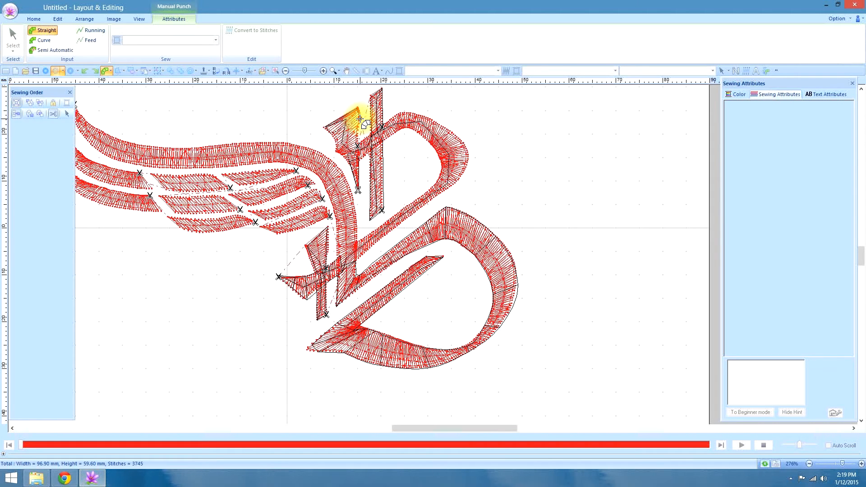
pyautogui.click(355, 132)
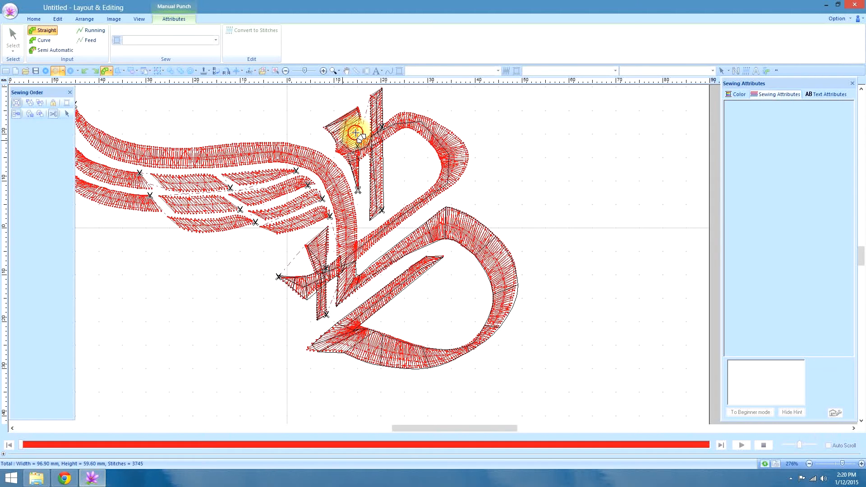
pyautogui.click(349, 156)
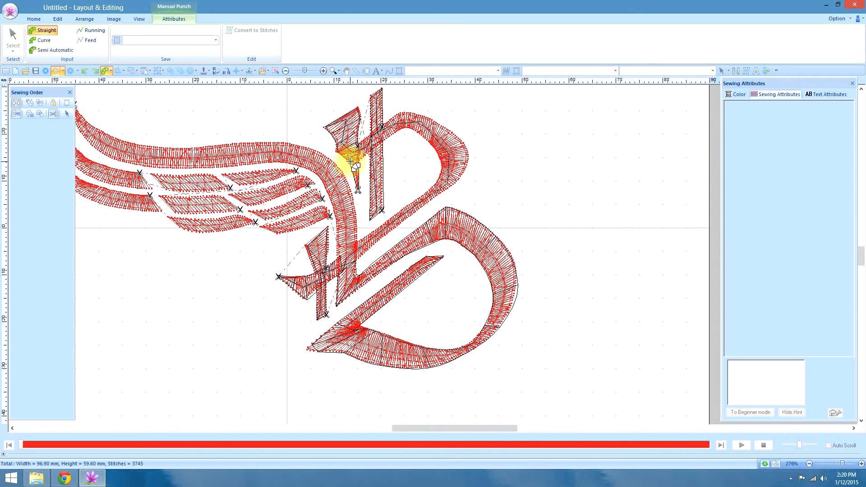
# Step: Punch straight blocks from the flared piece across to the tall vertical bar at the start of the upper bowl
pyautogui.press('v')
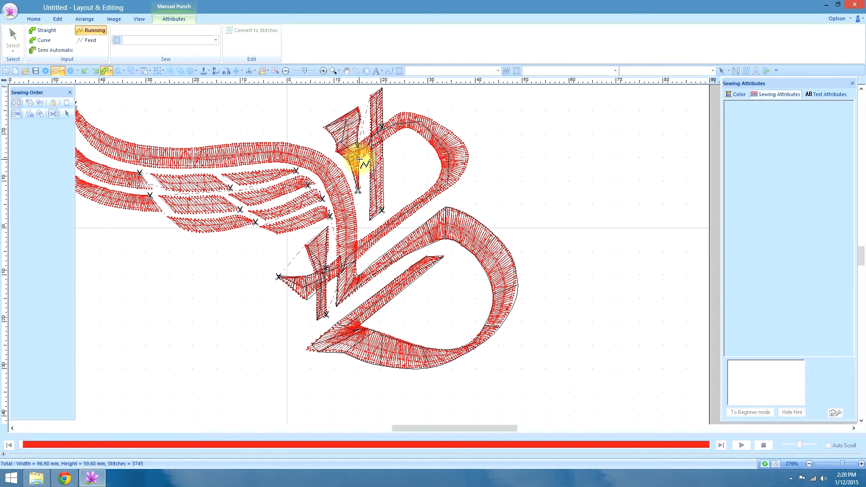
pyautogui.press('z')
pyautogui.click(359, 144)
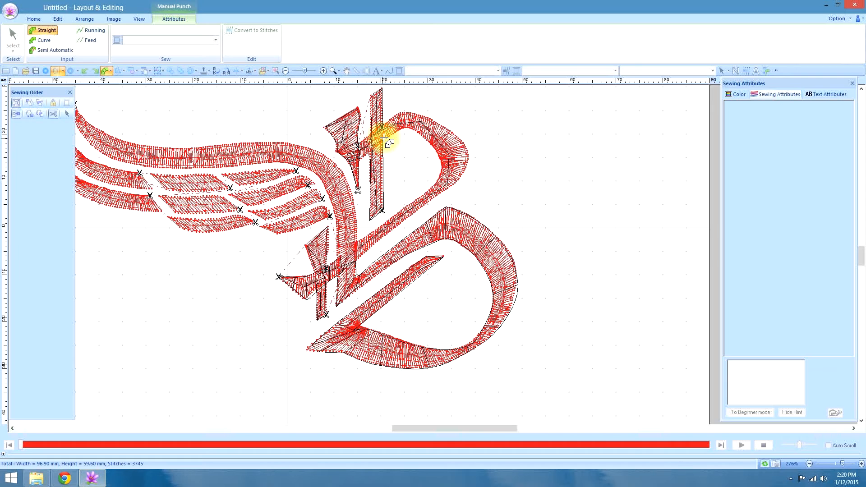
# Step: Punch curved blocks over the top and around the outer side of the B's upper bowl to its lower arm
pyautogui.press('x')
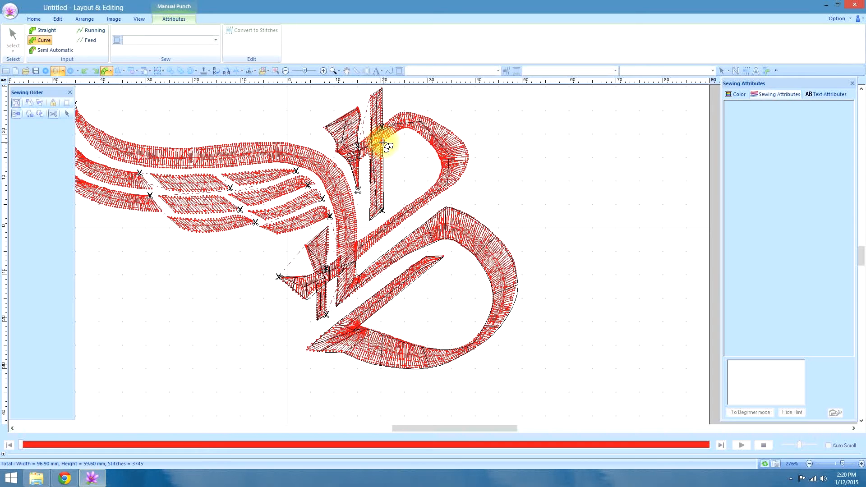
pyautogui.click(398, 131)
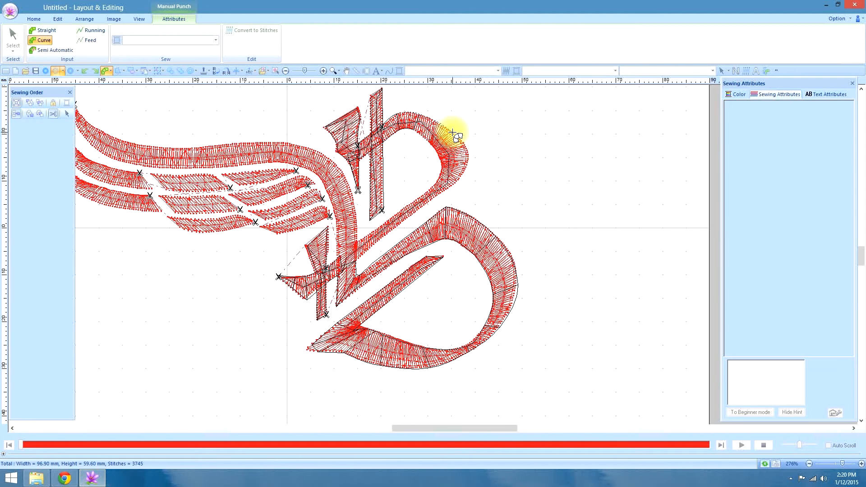
pyautogui.click(442, 155)
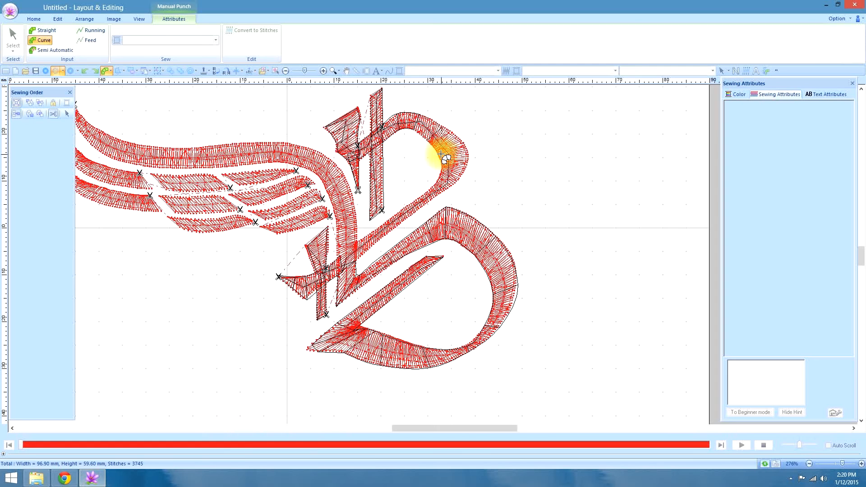
pyautogui.click(441, 170)
pyautogui.click(419, 195)
pyautogui.click(430, 201)
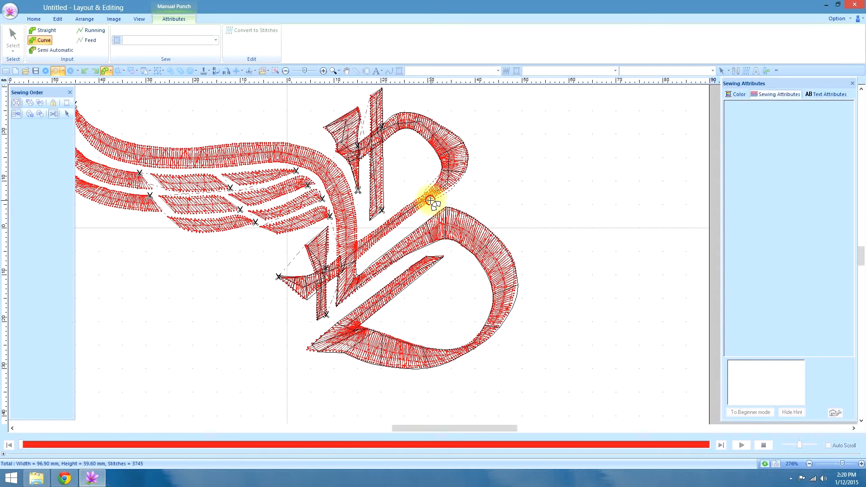
# Step: Punch a curved block along the upper bowl's lower arm to the stem, add a running stitch there and switch to straight blocks
pyautogui.click(358, 243)
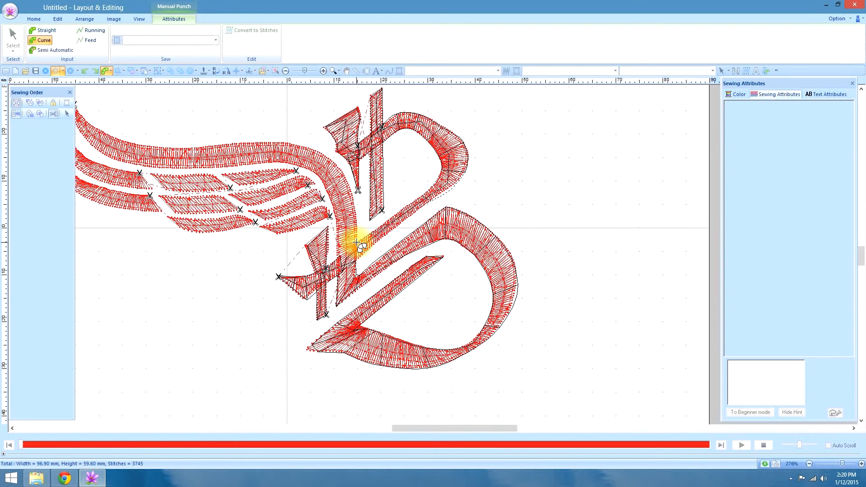
pyautogui.click(352, 264)
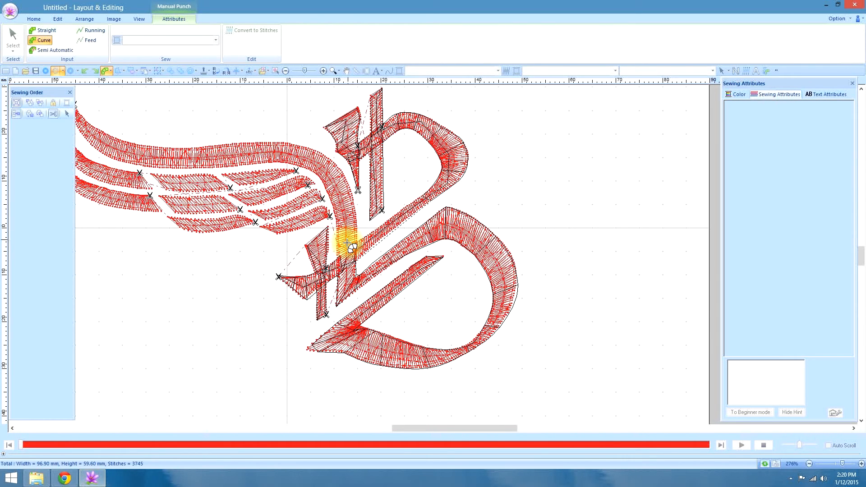
pyautogui.press('v')
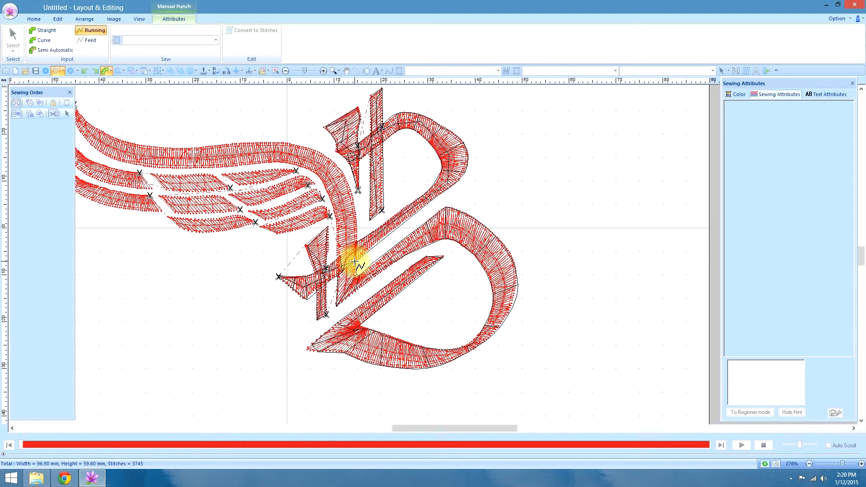
pyautogui.press('z')
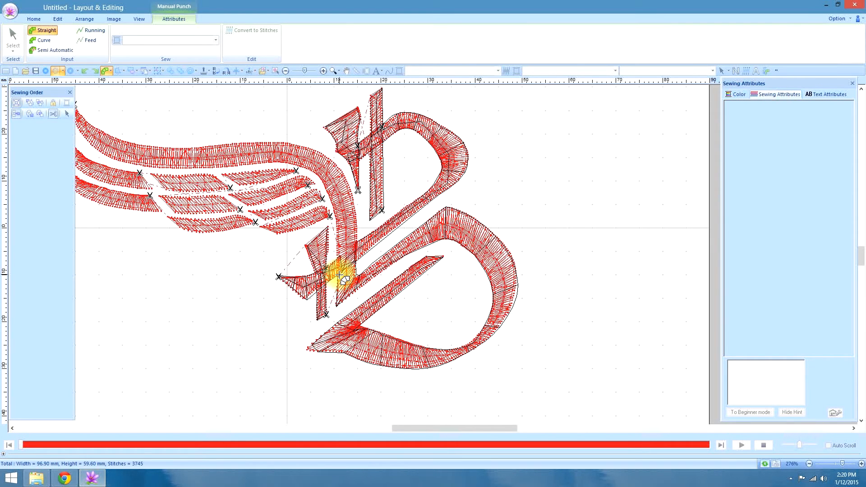
# Step: Punch curved blocks from the B's stem around the bend and outward along the wing's long upper band
pyautogui.press('x')
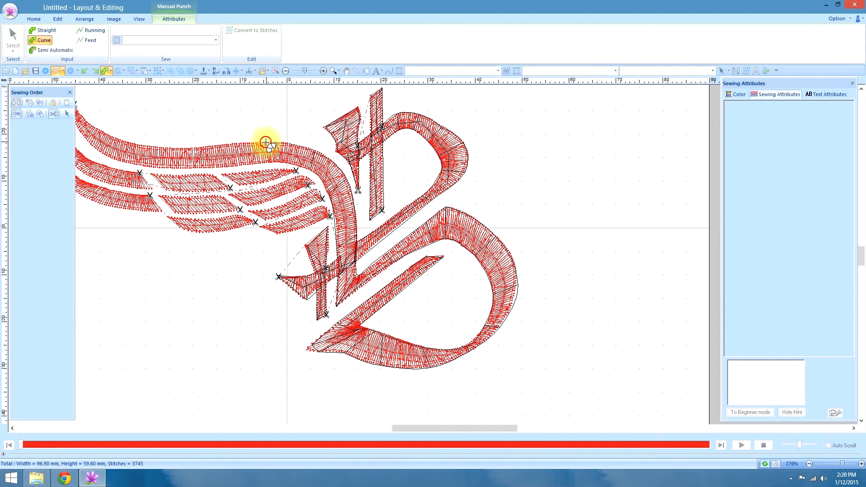
pyautogui.click(199, 158)
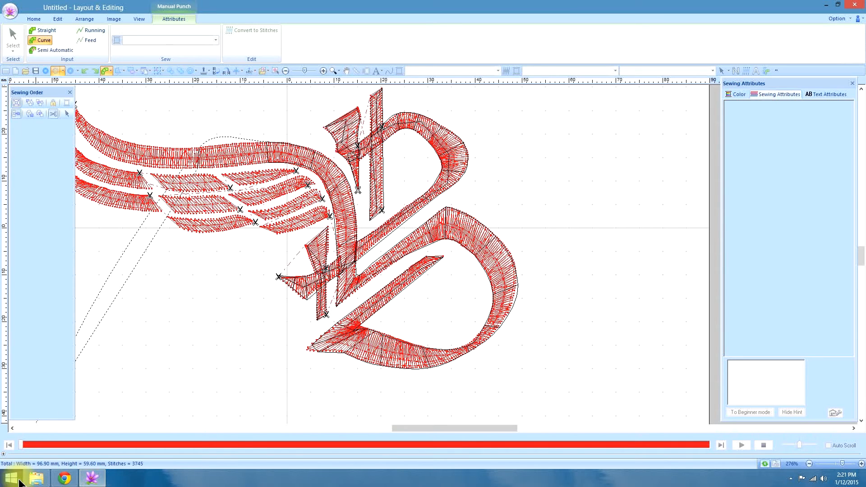
pyautogui.click(16, 426)
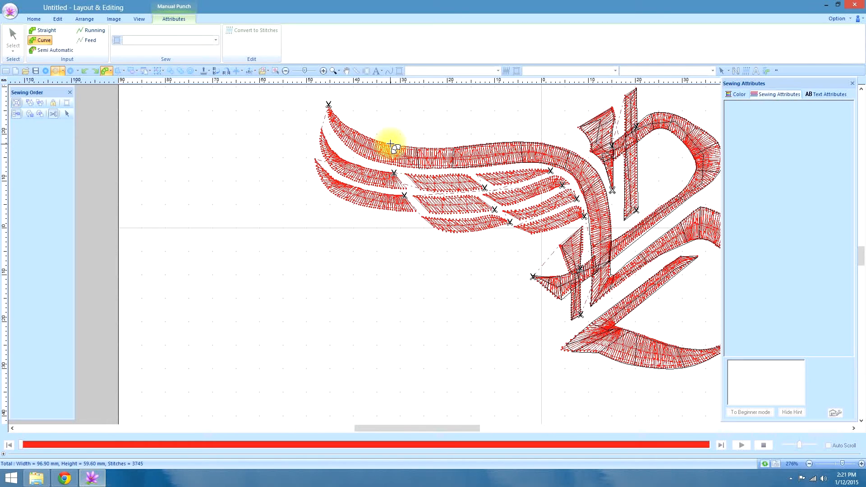
pyautogui.click(392, 166)
# Step: Add a running stitch to the outer tip of the wing's upper band, then punch blocks back from it and finish the object
pyautogui.press('v')
pyautogui.click(377, 148)
pyautogui.click(345, 135)
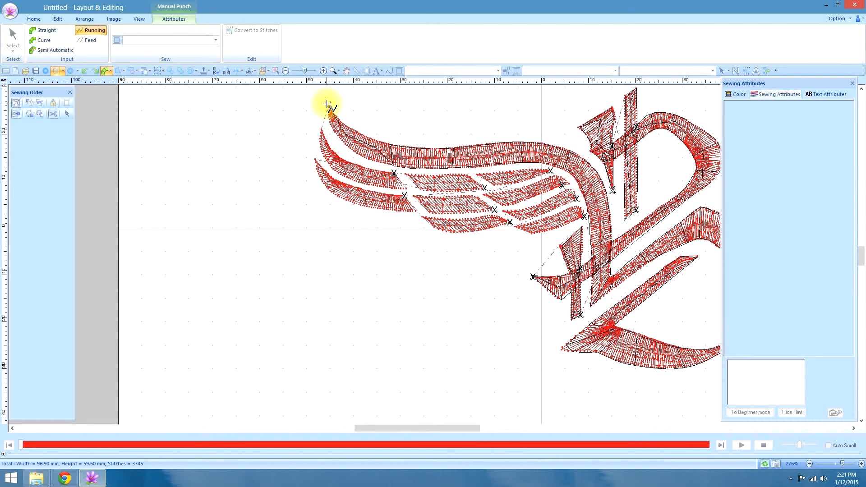
pyautogui.press('z')
pyautogui.click(327, 104)
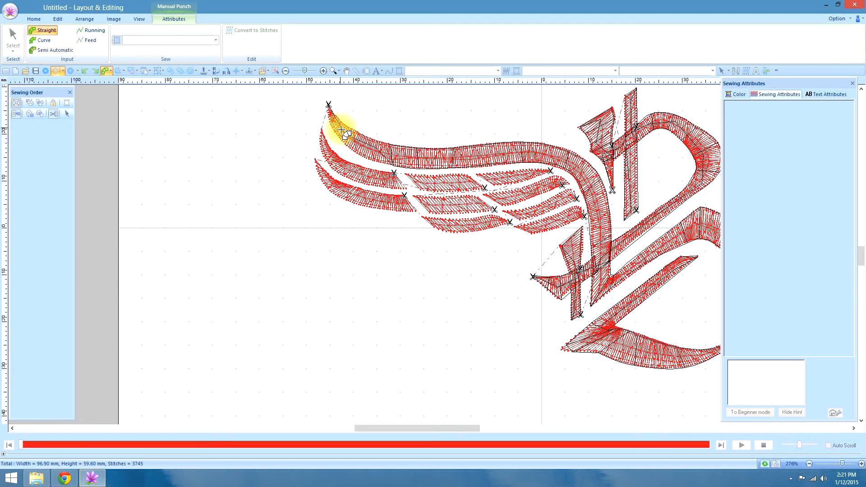
pyautogui.press('z')
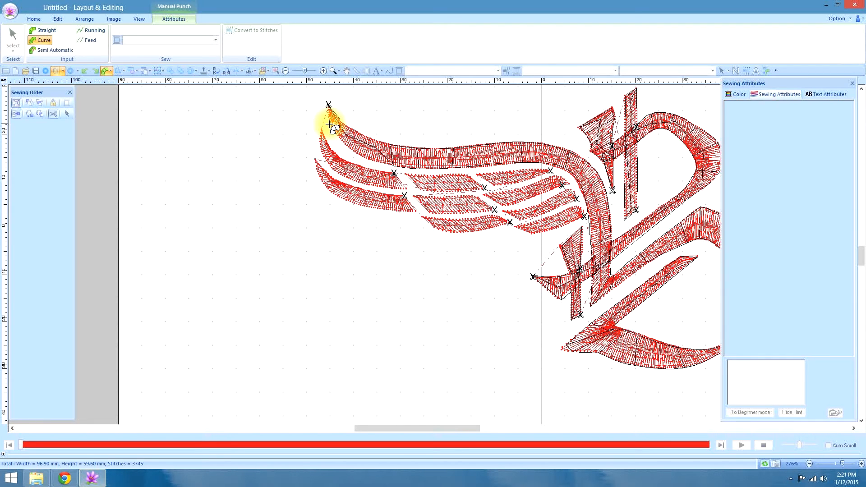
pyautogui.doubleClick(393, 167)
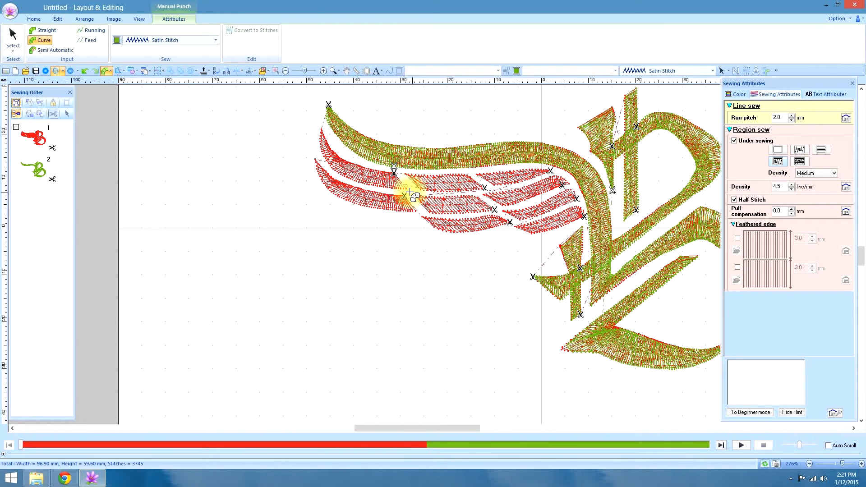
# Step: Add a running stitch from the inner end of the upper of the two outer feathers along its centre toward the tip
pyautogui.press('v')
pyautogui.click(394, 173)
pyautogui.click(392, 183)
pyautogui.click(340, 168)
pyautogui.click(334, 162)
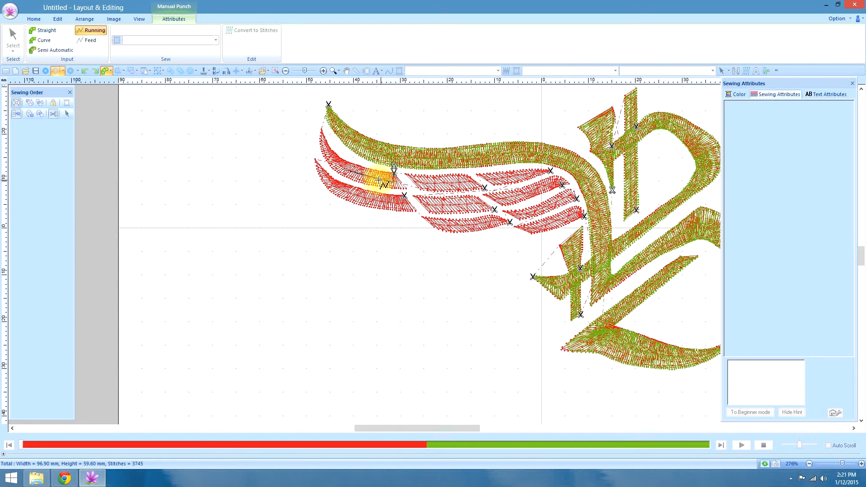
pyautogui.click(332, 160)
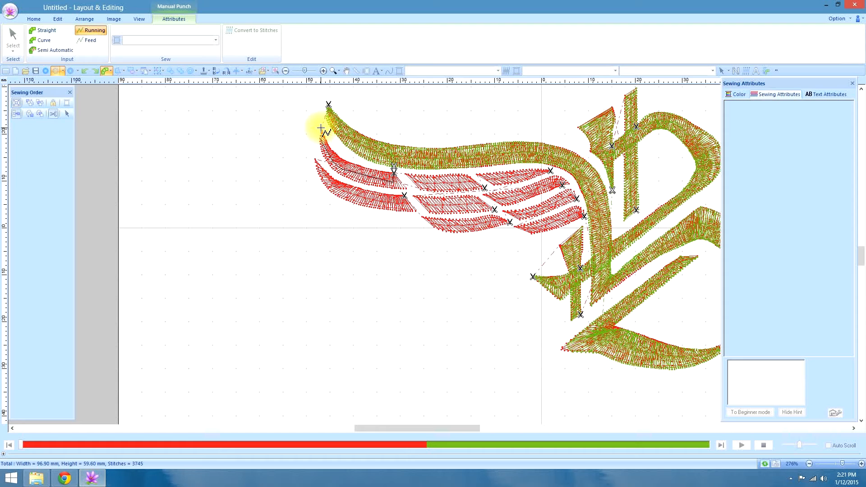
# Step: Punch curved blocks from the tip of the upper outer feather back to its inner end and finish the object
pyautogui.press('x')
pyautogui.click(321, 128)
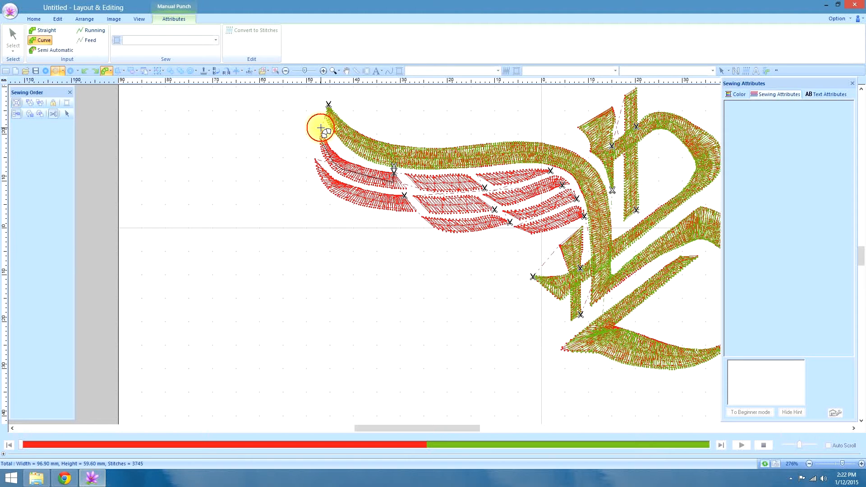
pyautogui.click(329, 146)
pyautogui.click(330, 166)
pyautogui.click(351, 162)
pyautogui.click(357, 183)
pyautogui.click(375, 170)
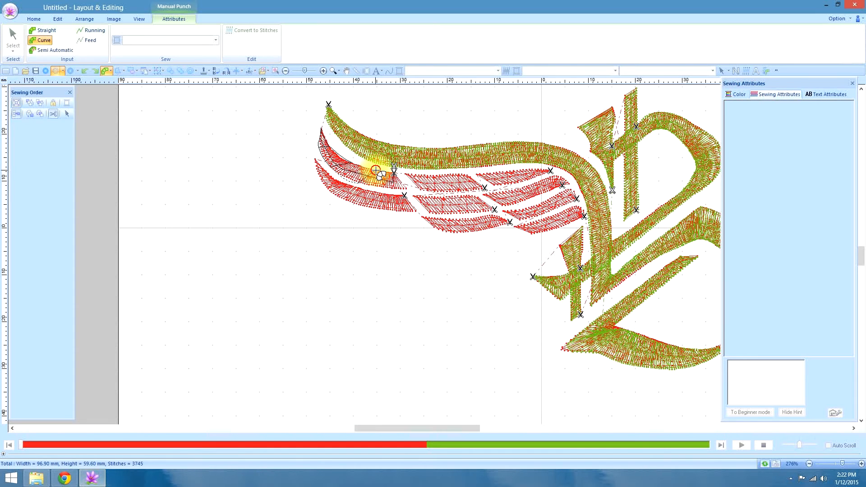
pyautogui.click(393, 189)
pyautogui.click(391, 173)
pyautogui.click(406, 190)
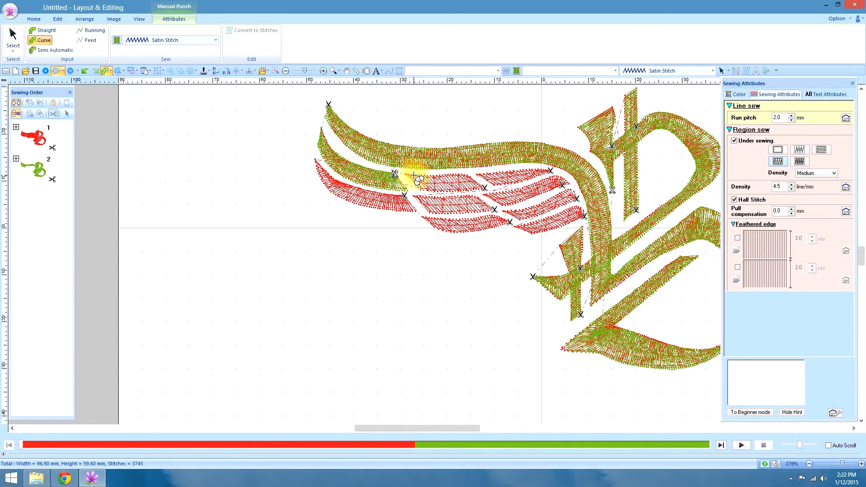
# Step: Digitize the top feather segment in the wing's middle group with a running stitch followed by curved blocks
pyautogui.press('v')
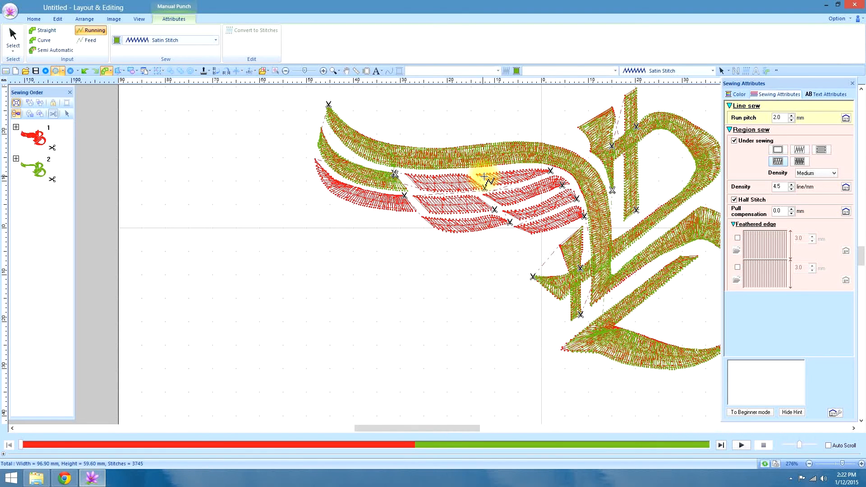
pyautogui.click(406, 174)
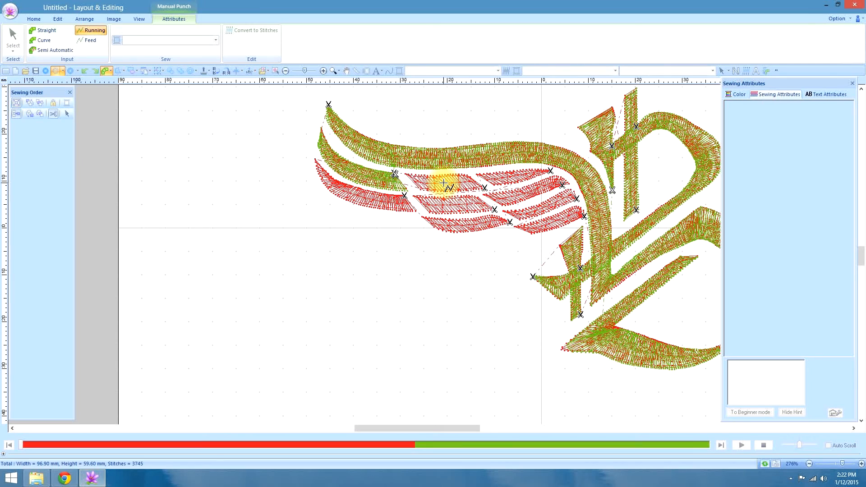
pyautogui.click(419, 189)
pyautogui.press('x')
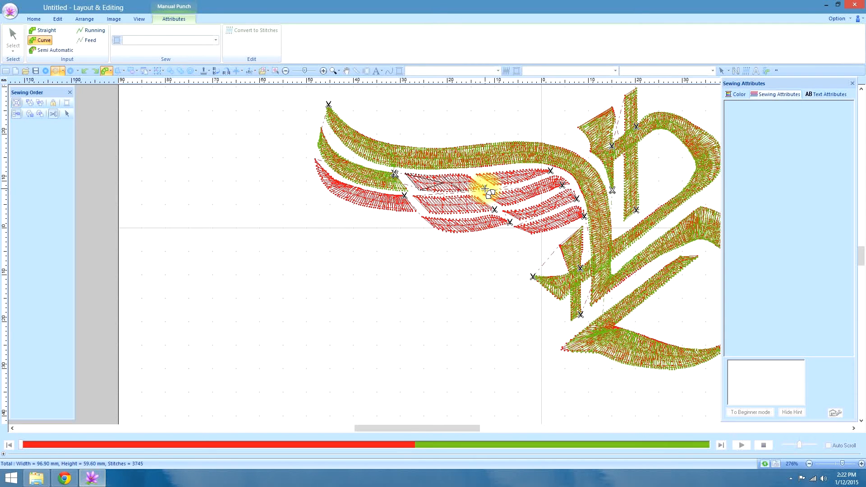
pyautogui.doubleClick(466, 174)
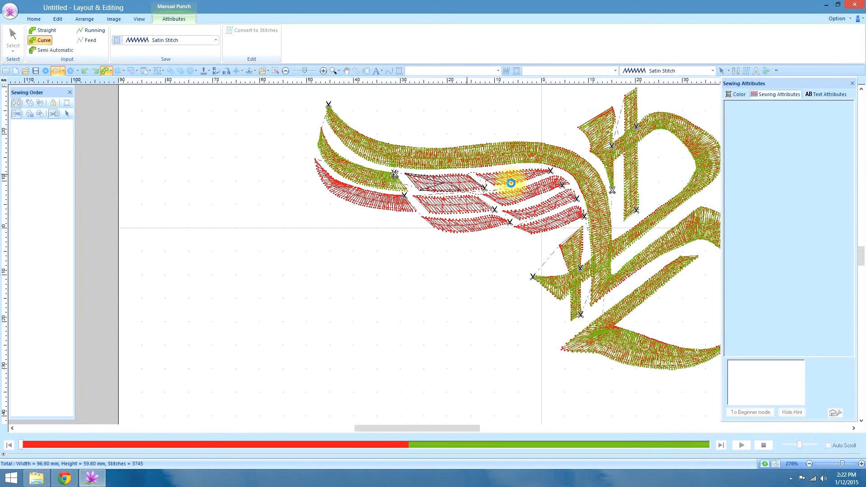
# Step: Punch curved blocks along the topmost feather of the inner group to its pointed end near the stem and finish the object
pyautogui.click(477, 174)
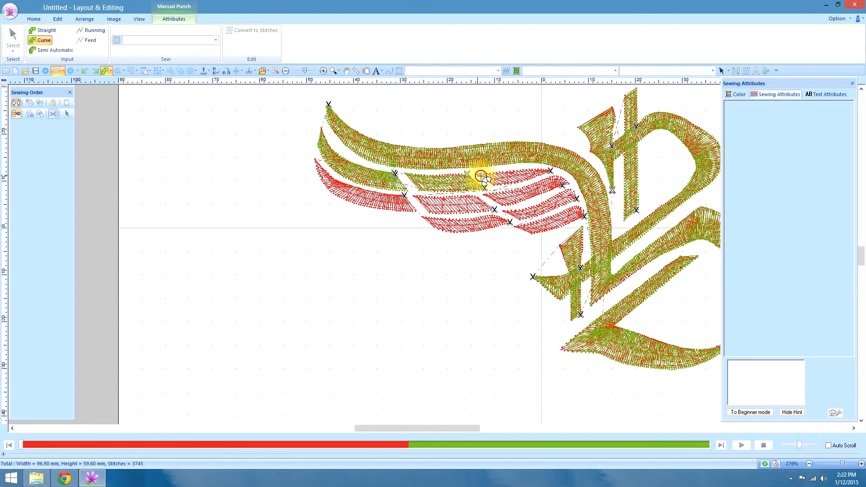
pyautogui.click(523, 181)
pyautogui.click(549, 170)
pyautogui.click(550, 172)
pyautogui.doubleClick(550, 172)
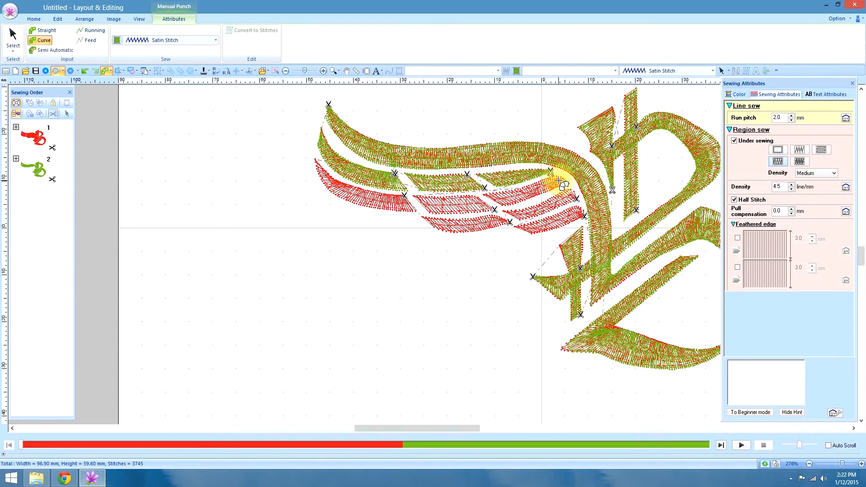
# Step: Digitize the second feather of the inner group with a running stitch, a straight block and curved blocks from the stem end outward
pyautogui.press('v')
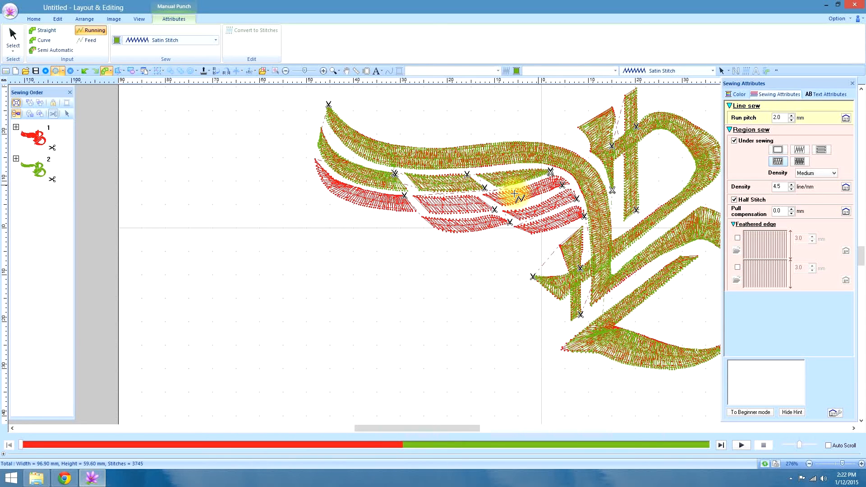
pyautogui.click(550, 176)
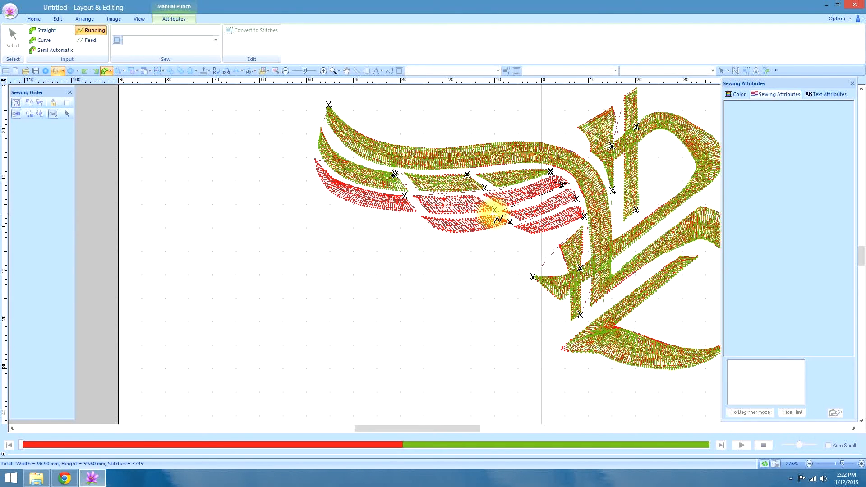
pyautogui.press('z')
pyautogui.click(569, 183)
pyautogui.press('x')
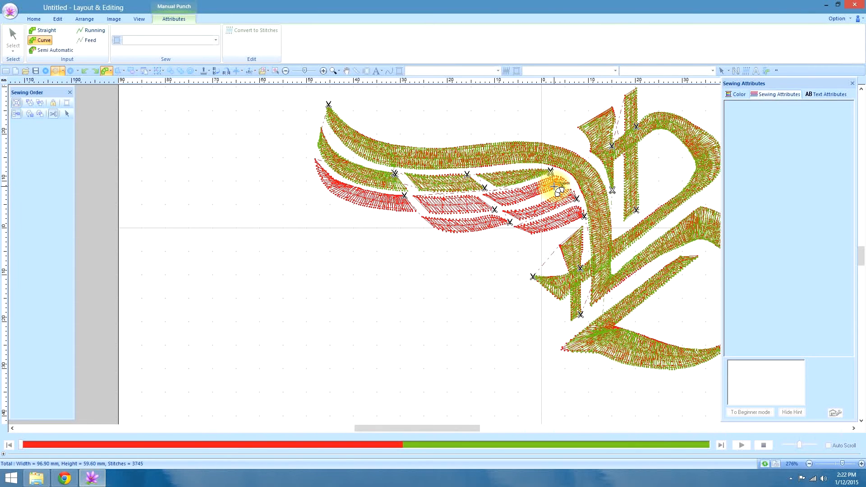
pyautogui.click(553, 187)
pyautogui.click(554, 176)
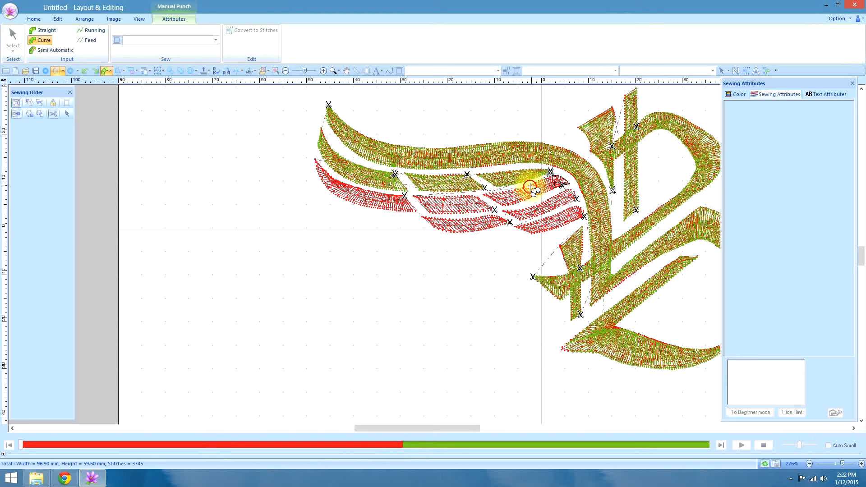
pyautogui.click(496, 200)
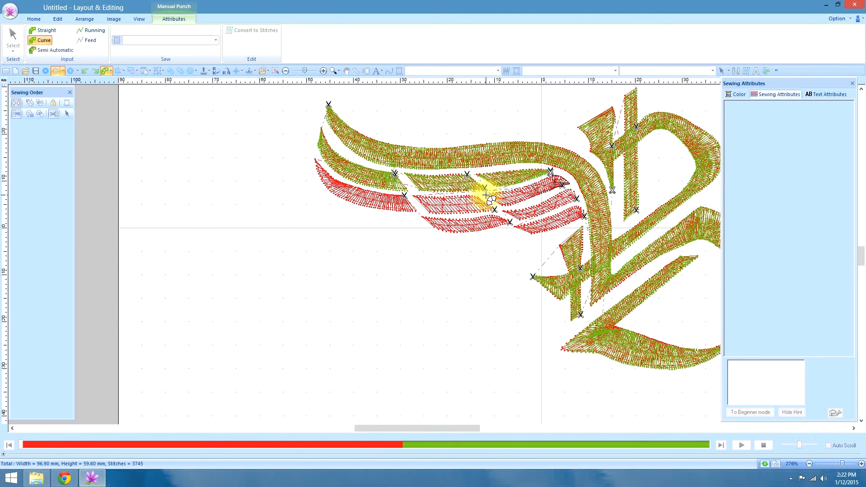
pyautogui.doubleClick(489, 200)
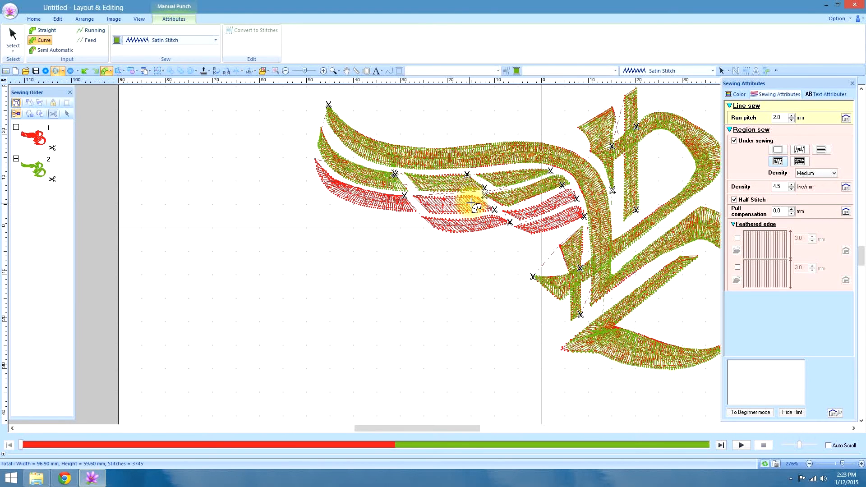
# Step: Digitize the second feather segment in the wing's middle group with a running stitch, a straight block and curved blocks running outward
pyautogui.press('v')
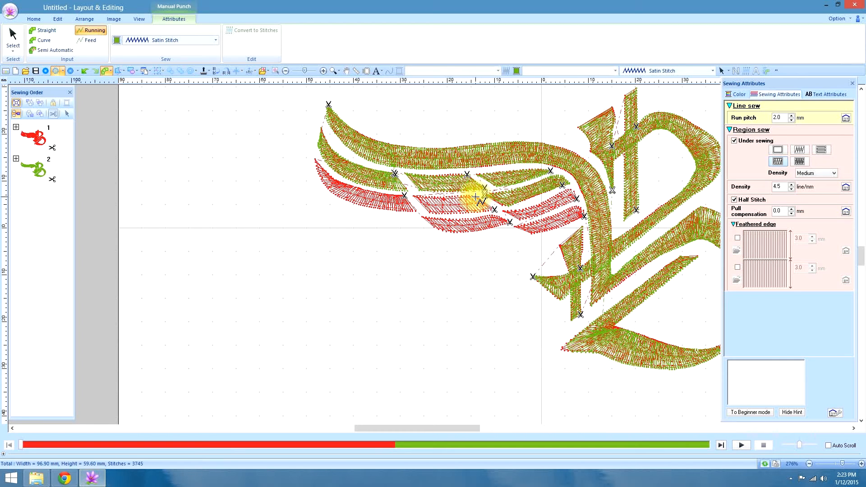
pyautogui.click(476, 197)
pyautogui.click(472, 206)
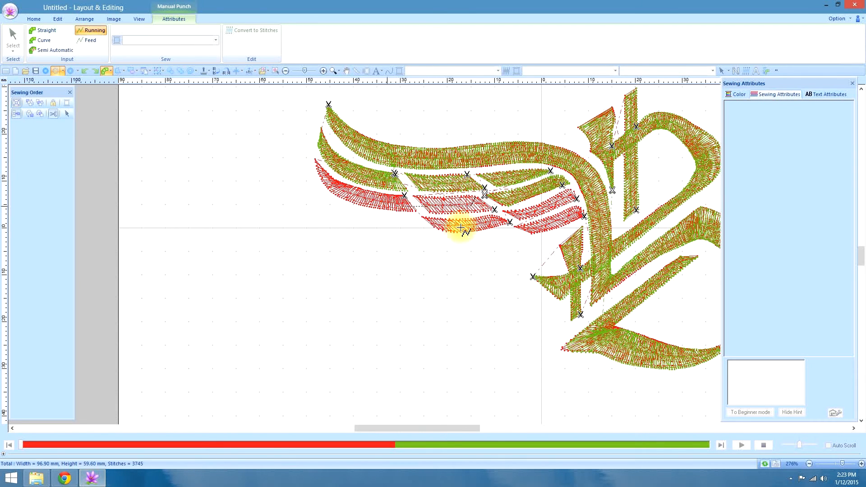
pyautogui.click(490, 209)
pyautogui.press('z')
pyautogui.click(474, 197)
pyautogui.press('x')
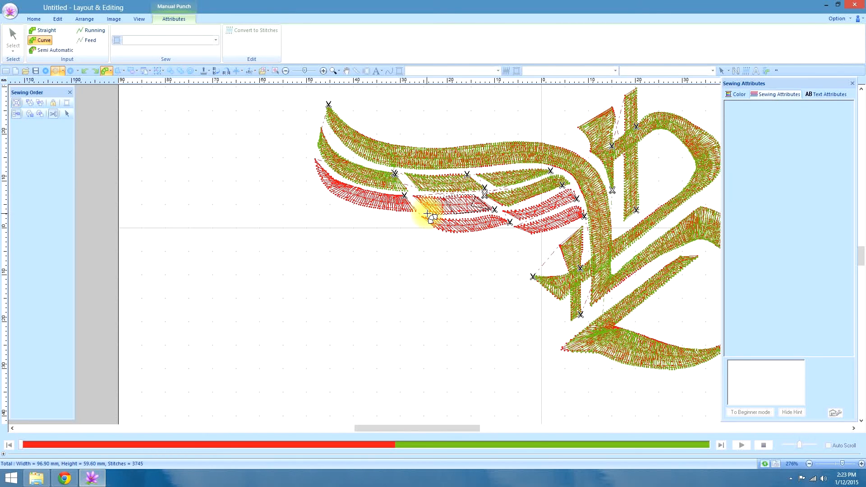
pyautogui.click(412, 195)
pyautogui.press('Return')
# Step: Add a running stitch from the inner end of the lower outer feather along its centre to the tip
pyautogui.press('v')
pyautogui.click(403, 198)
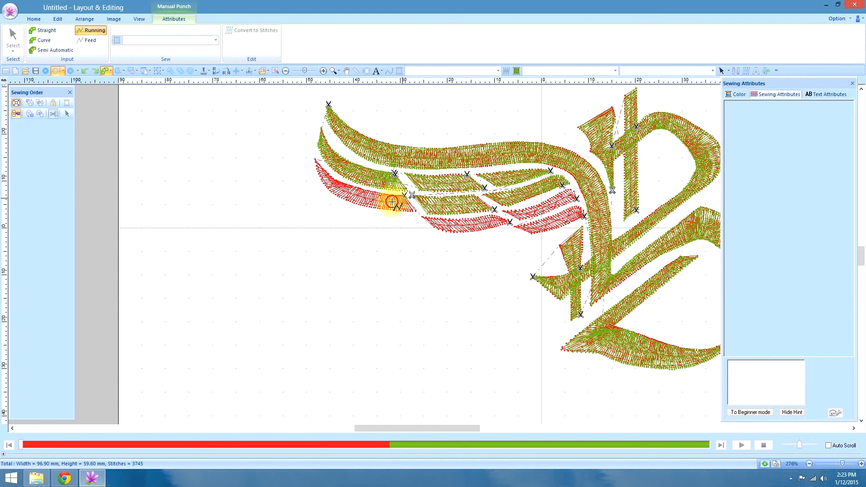
pyautogui.click(386, 199)
pyautogui.click(358, 190)
pyautogui.click(332, 184)
pyautogui.click(314, 167)
pyautogui.click(315, 161)
# Step: Punch curved blocks from the tip of the lower outer feather back to its inner end and finish the object
pyautogui.press('x')
pyautogui.click(314, 158)
pyautogui.click(316, 161)
pyautogui.click(333, 178)
pyautogui.click(324, 184)
pyautogui.click(351, 192)
pyautogui.click(361, 193)
pyautogui.click(363, 189)
pyautogui.click(358, 202)
pyautogui.click(405, 197)
pyautogui.click(421, 212)
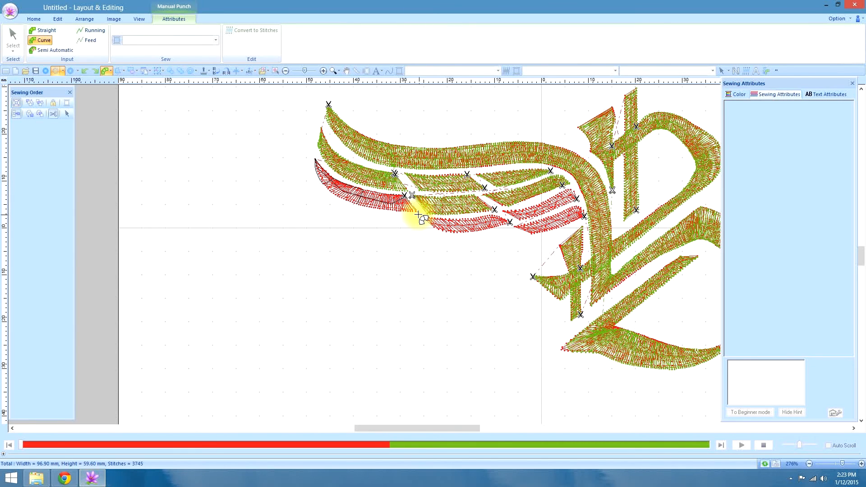
pyautogui.doubleClick(415, 211)
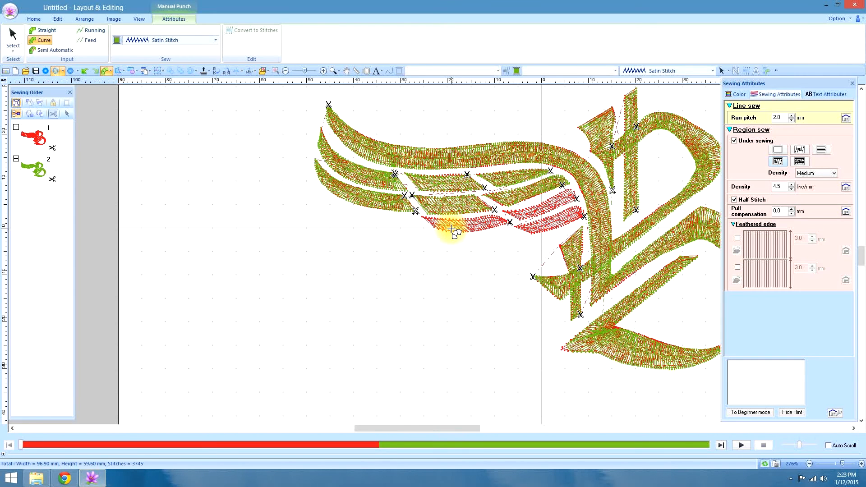
# Step: Punch curved blocks along the bottom feather segment of the wing's middle group, finish the object and switch to running stitch
pyautogui.click(421, 217)
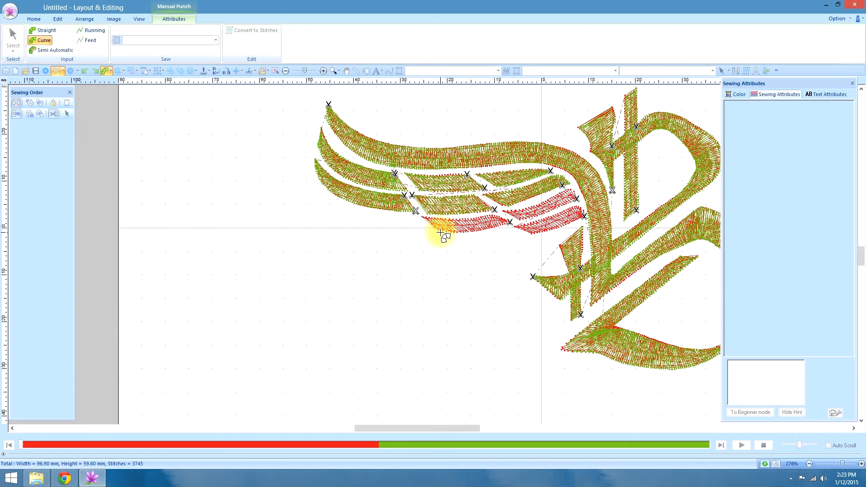
pyautogui.click(475, 232)
pyautogui.click(492, 223)
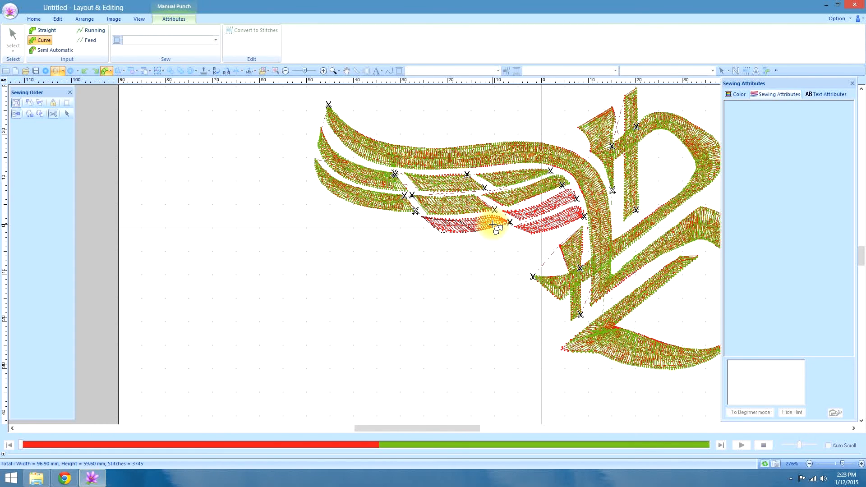
pyautogui.click(509, 223)
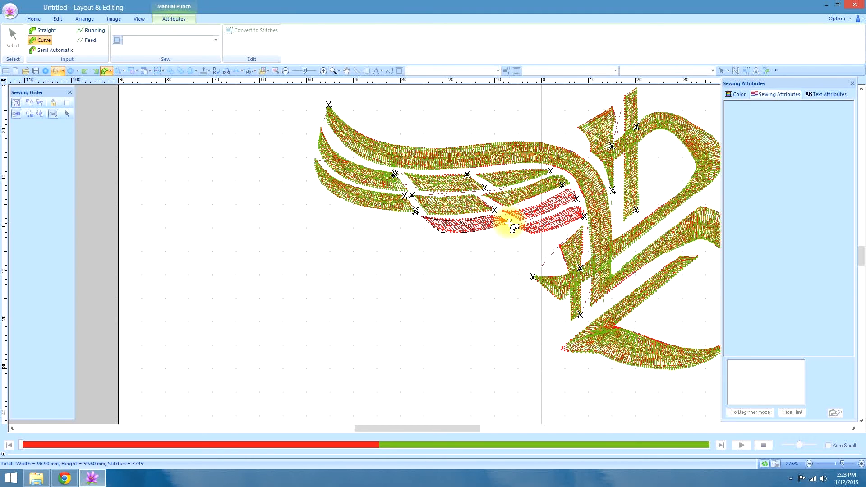
pyautogui.rightClick(510, 223)
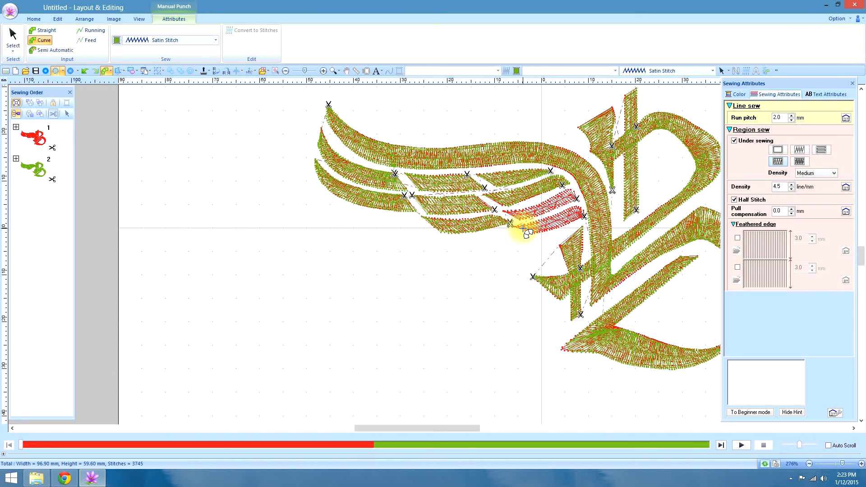
pyautogui.press('v')
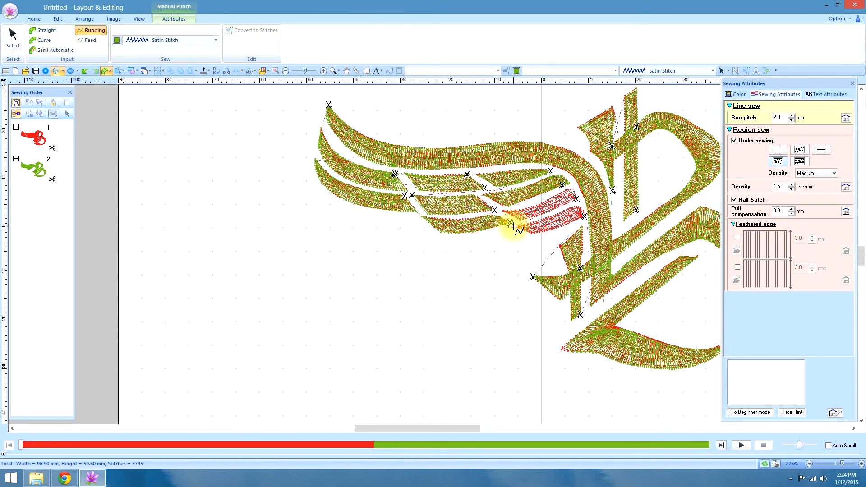
pyautogui.press('x')
pyautogui.click(514, 226)
pyautogui.click(533, 233)
pyautogui.click(555, 216)
pyautogui.click(562, 228)
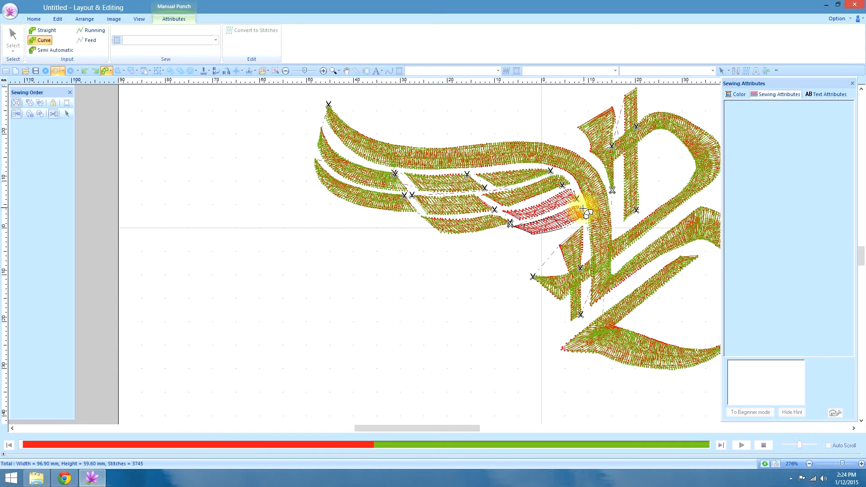
pyautogui.click(584, 215)
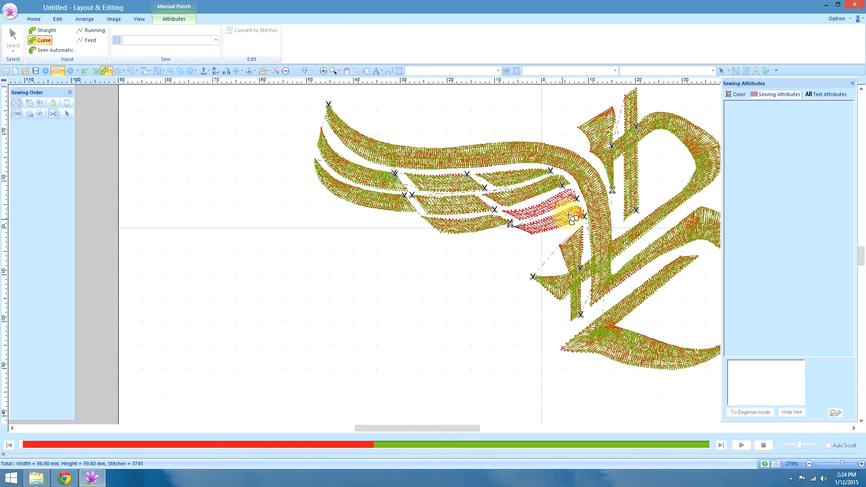
pyautogui.doubleClick(524, 231)
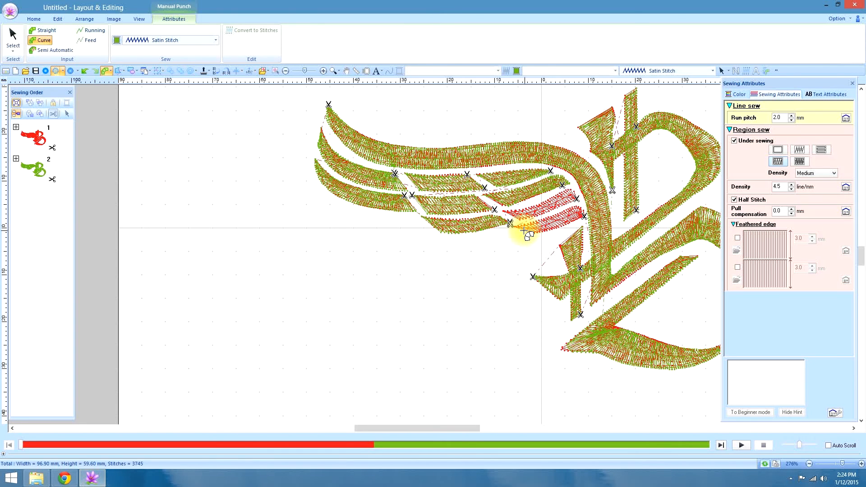
# Step: Punch straight blocks along the bottom feather segment of the wing's innermost group, from its outer end toward the letter, and finish the object
pyautogui.press('v')
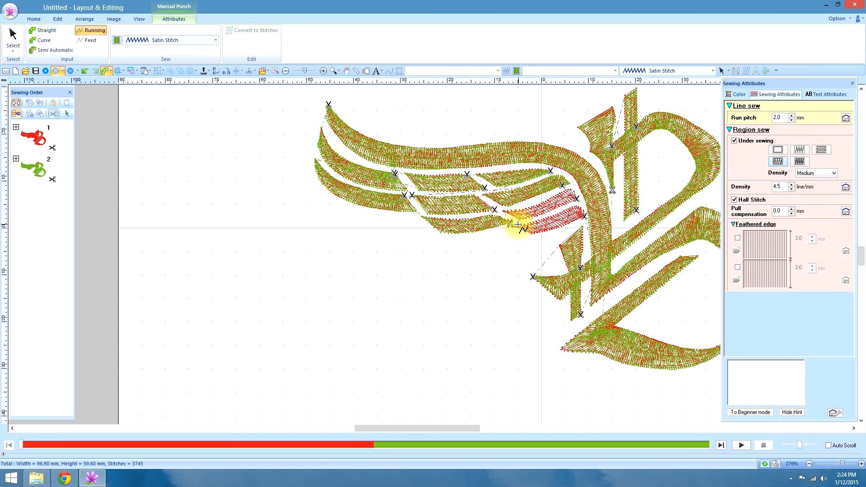
pyautogui.click(519, 228)
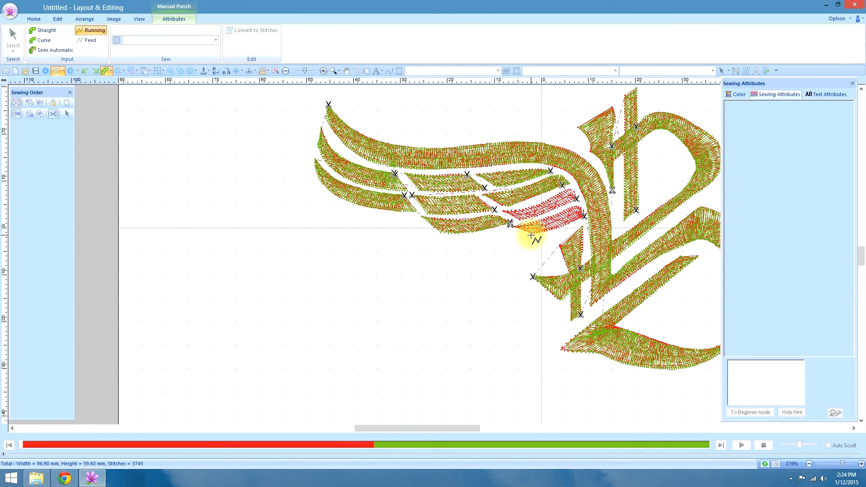
pyautogui.click(531, 235)
pyautogui.press('z')
pyautogui.click(514, 226)
pyautogui.click(556, 226)
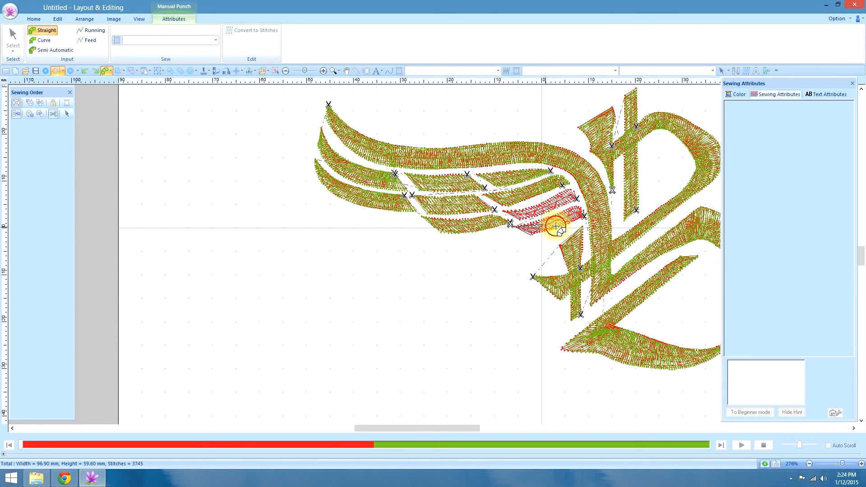
pyautogui.click(546, 219)
pyautogui.click(569, 221)
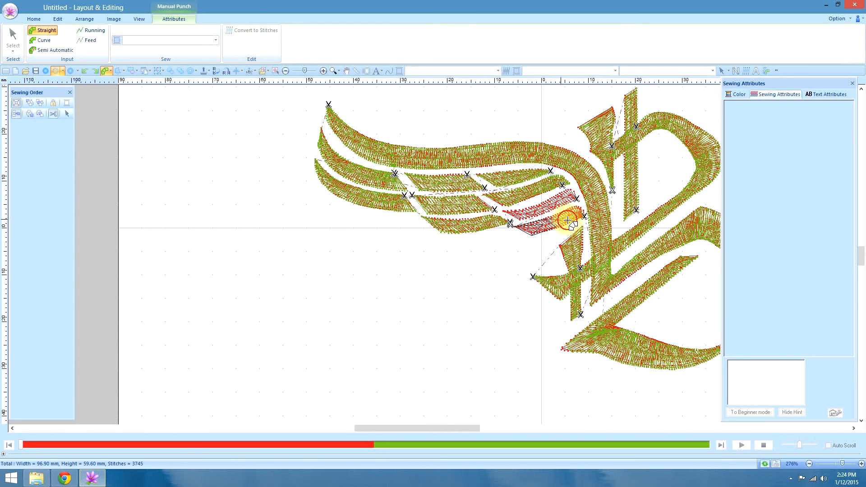
pyautogui.click(565, 213)
pyautogui.click(567, 214)
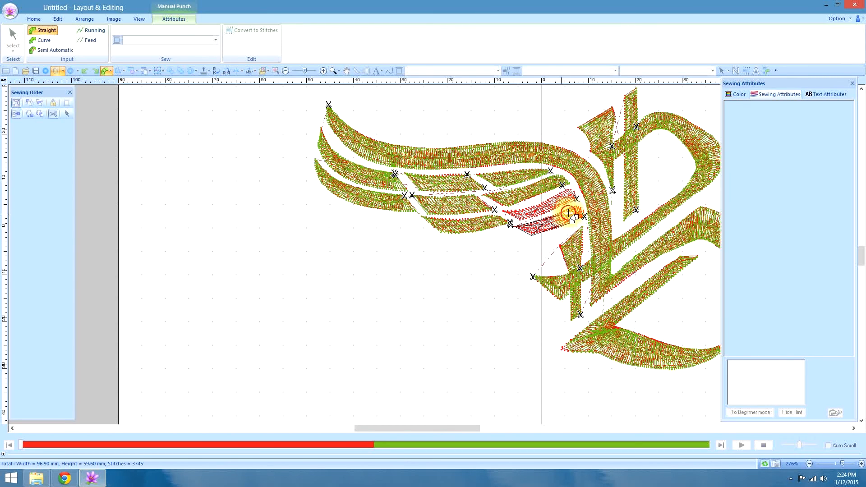
pyautogui.click(583, 219)
pyautogui.click(582, 209)
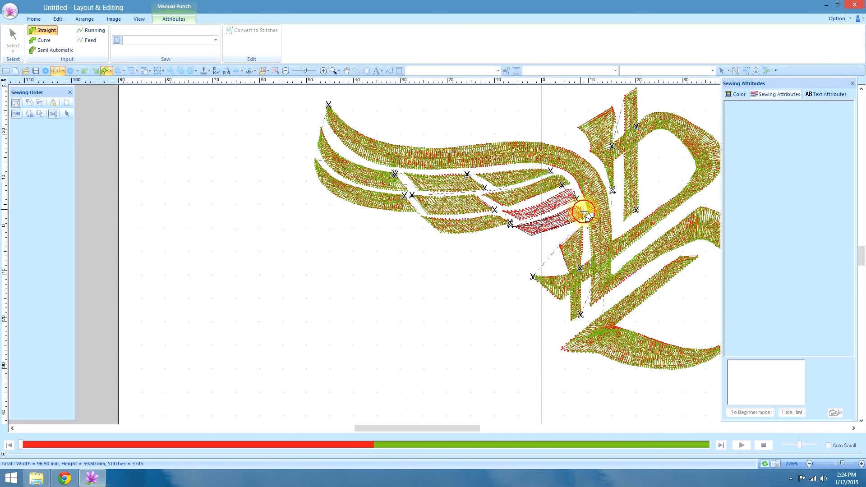
pyautogui.doubleClick(578, 199)
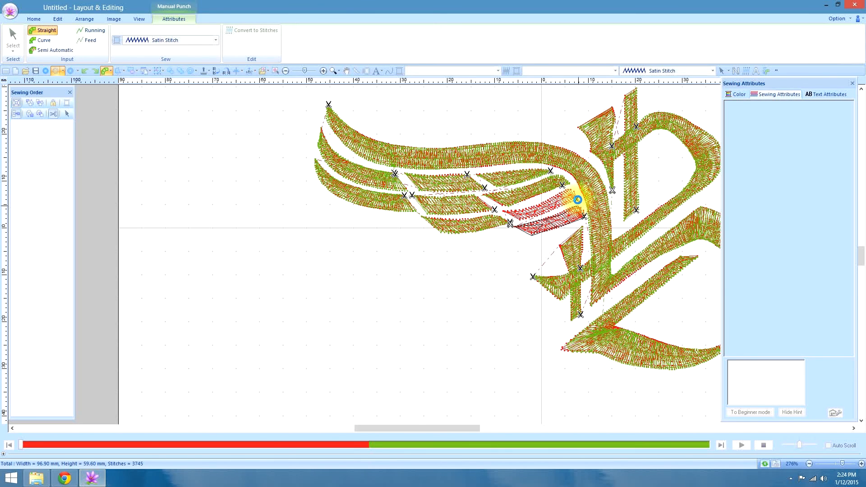
# Step: Punch straight blocks along the remaining red feather segment of the wing's innermost group, from its inner end outward, and finish the object
pyautogui.click(574, 193)
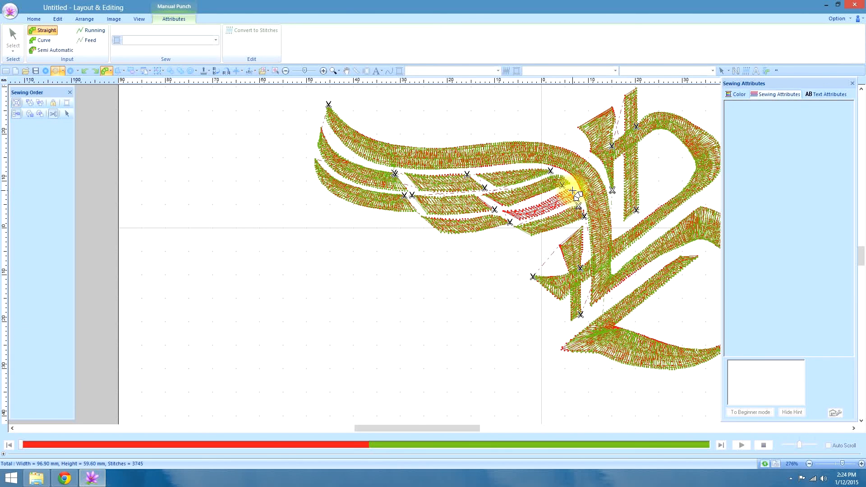
pyautogui.click(559, 193)
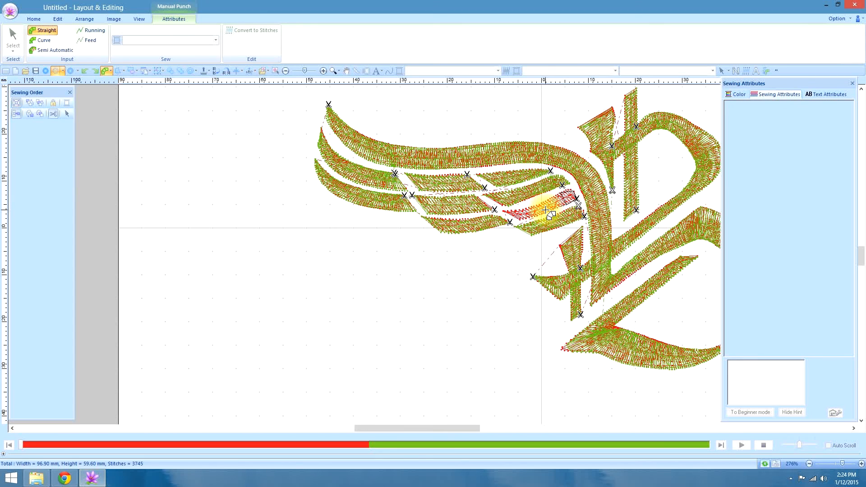
pyautogui.click(550, 213)
pyautogui.click(543, 202)
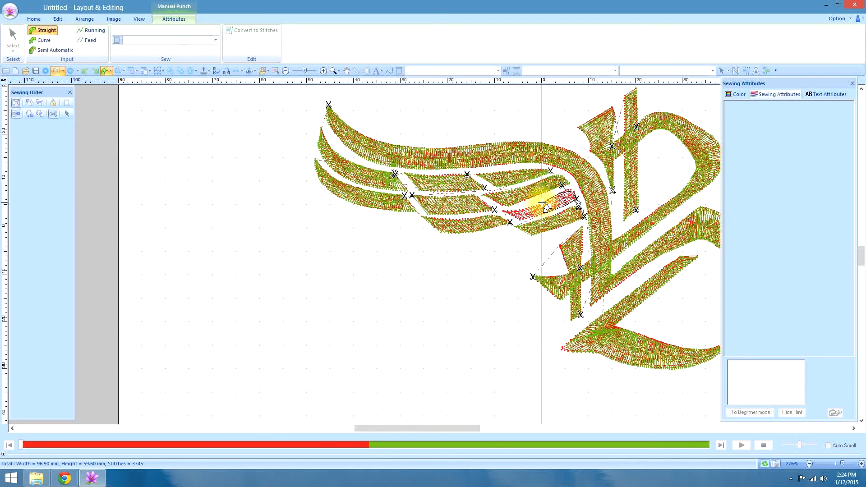
pyautogui.click(516, 212)
pyautogui.click(519, 221)
pyautogui.click(497, 202)
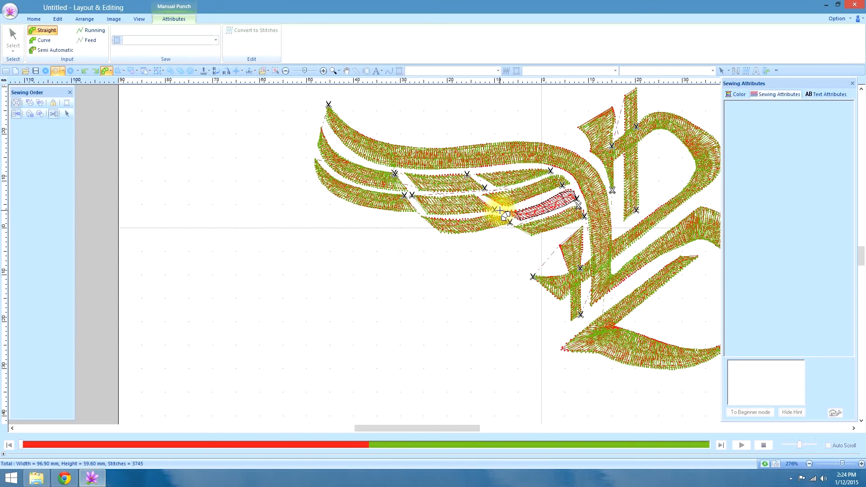
pyautogui.click(501, 210)
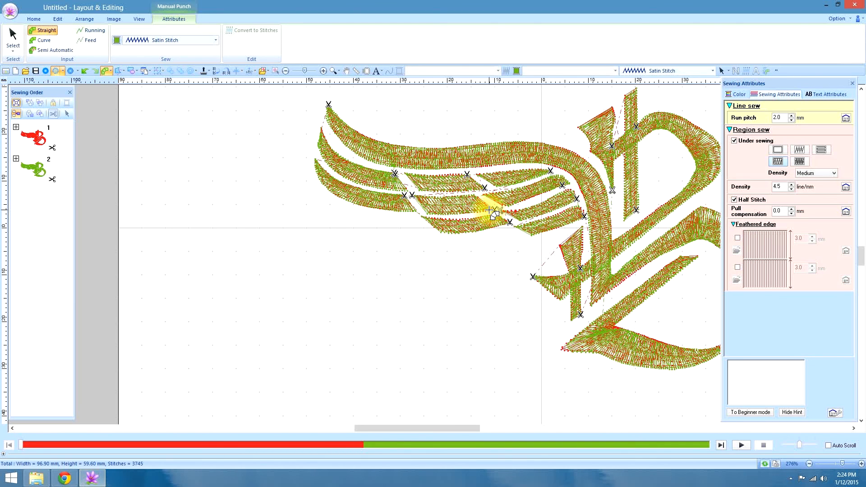
# Step: Select all objects of the green colour in the sewing order and group them
pyautogui.click(13, 37)
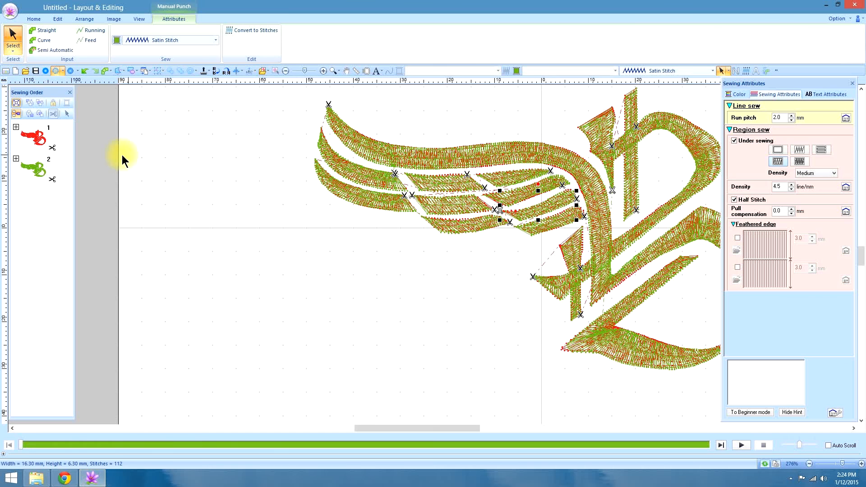
pyautogui.click(32, 170)
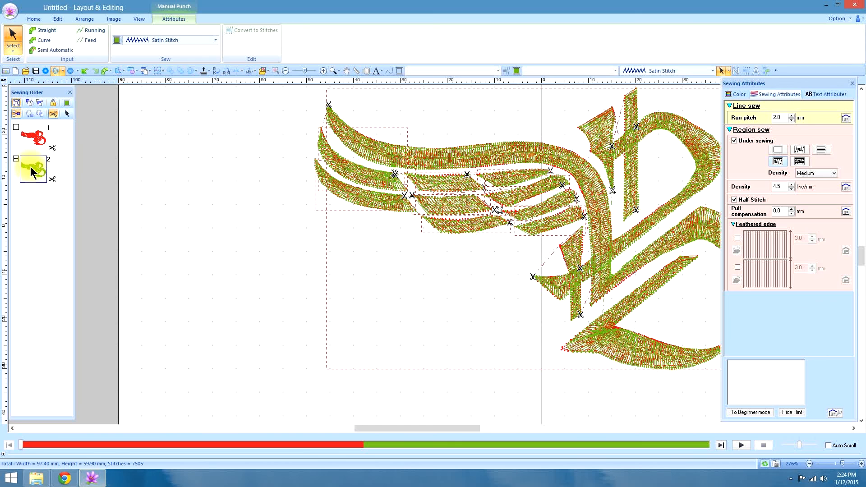
pyautogui.rightClick(32, 168)
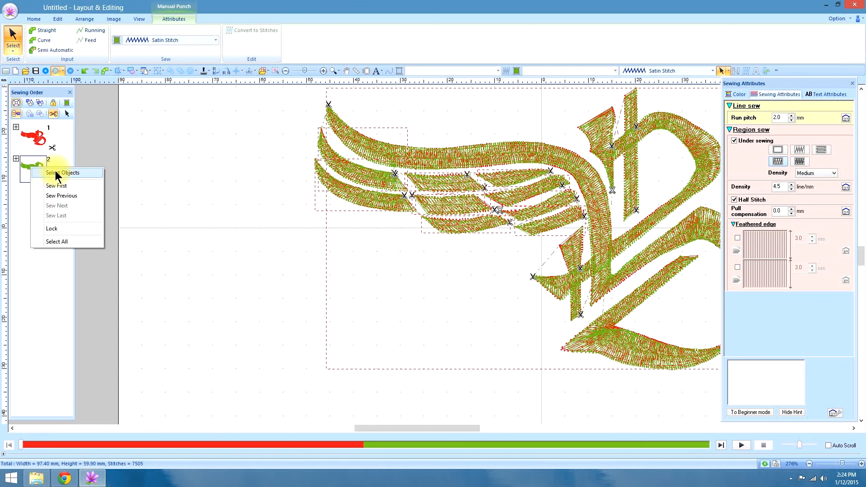
pyautogui.click(55, 172)
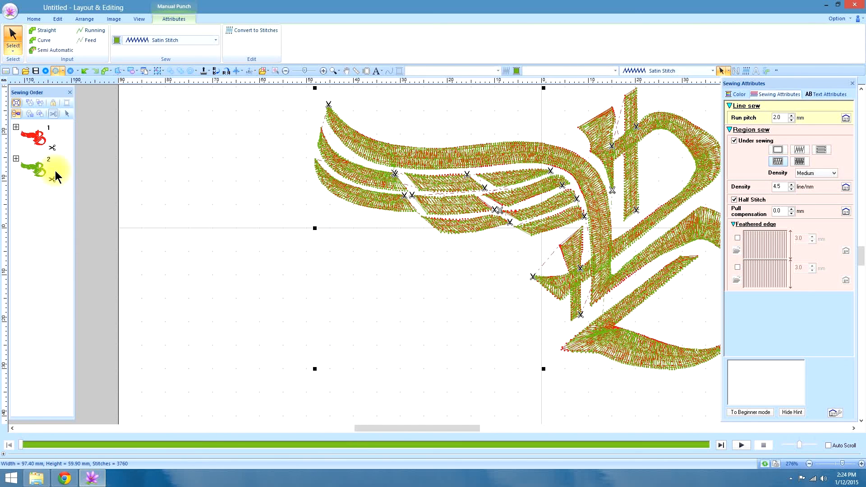
pyautogui.click(156, 71)
pyautogui.click(169, 91)
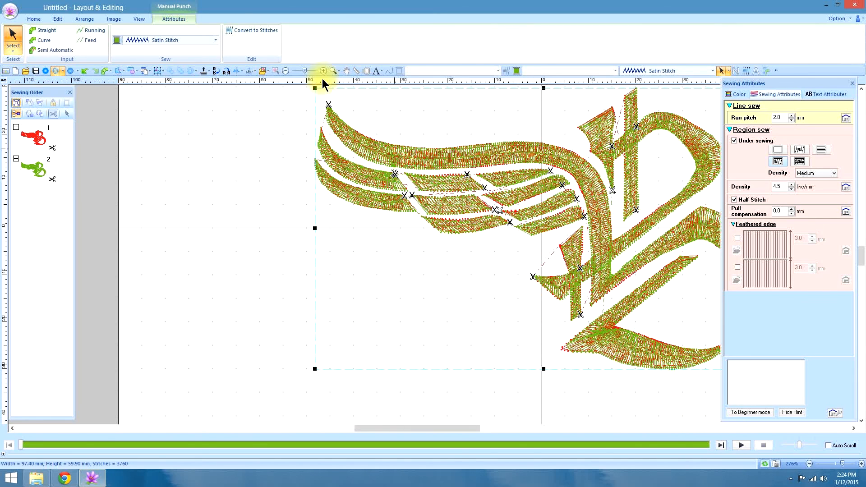